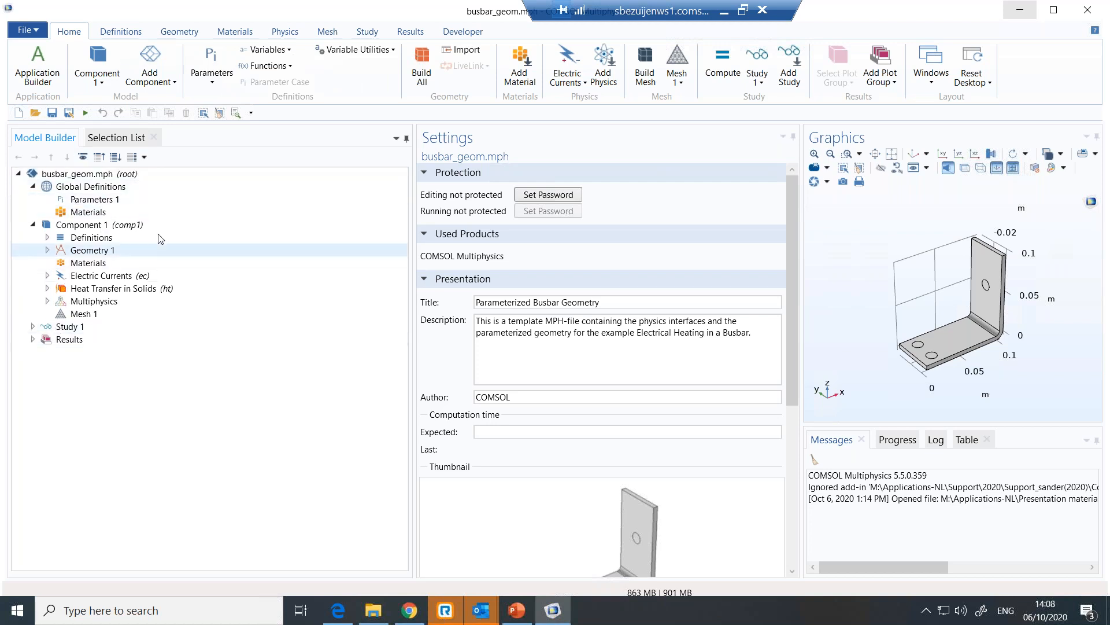
Review the busbar's geometry sequence and the Electric Currents, Heat Transfer in Solids and Electromagnetic Heating settings
click(114, 225)
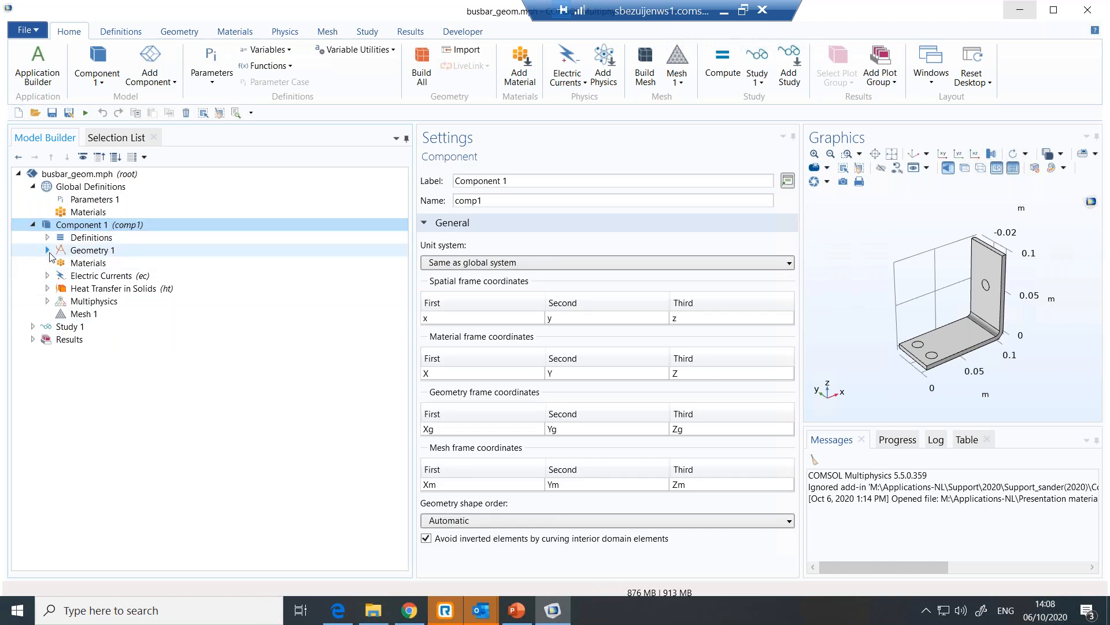
double_click(91, 250)
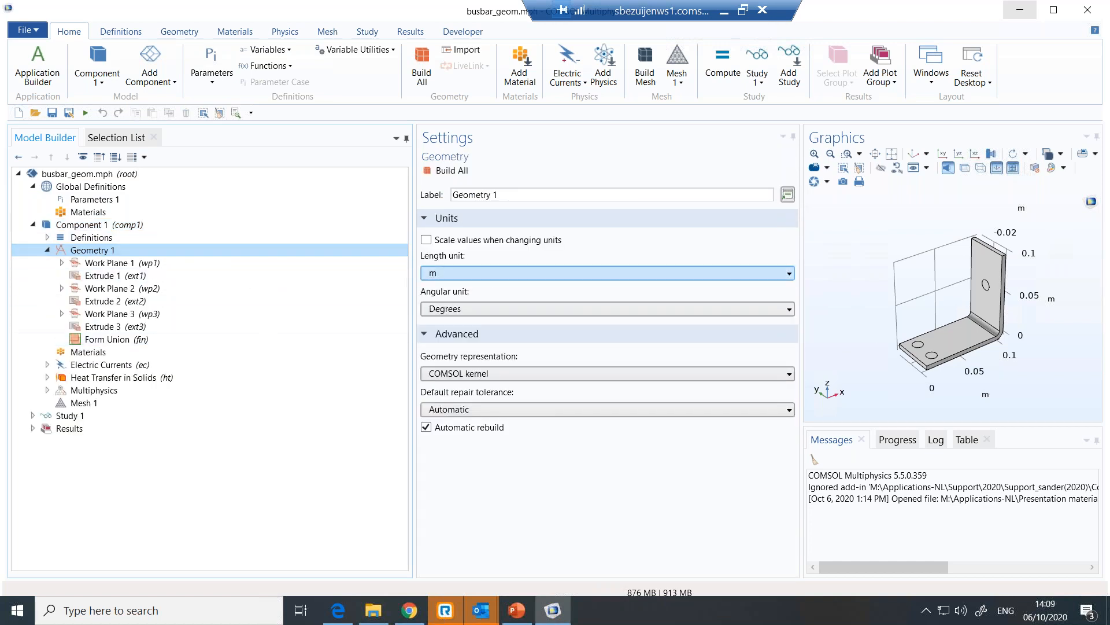
drag(930, 313, 914, 399)
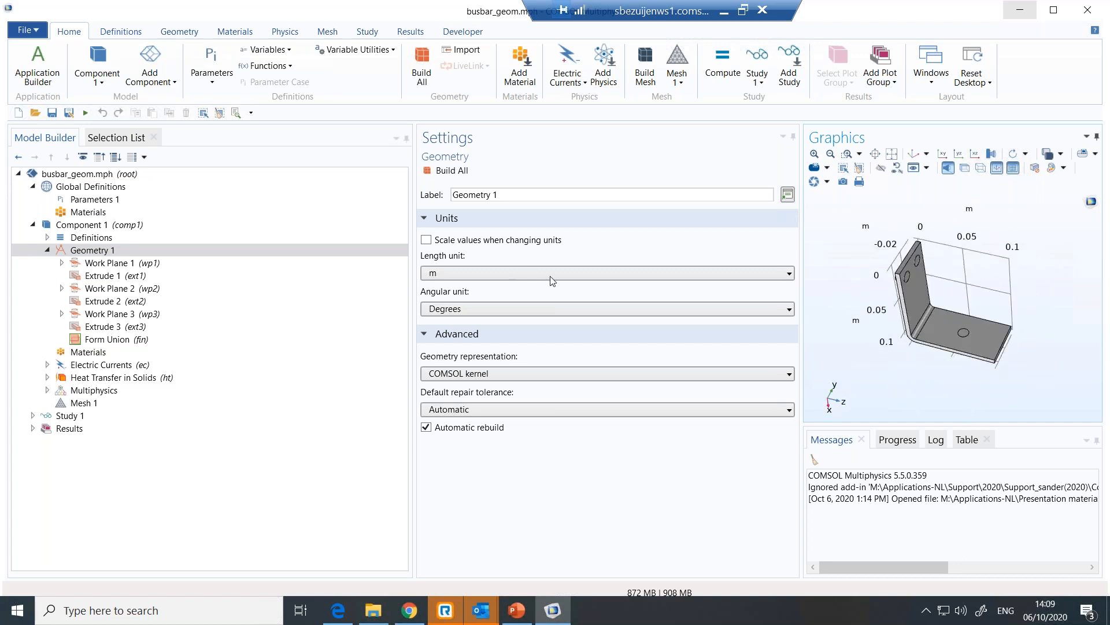
click(102, 365)
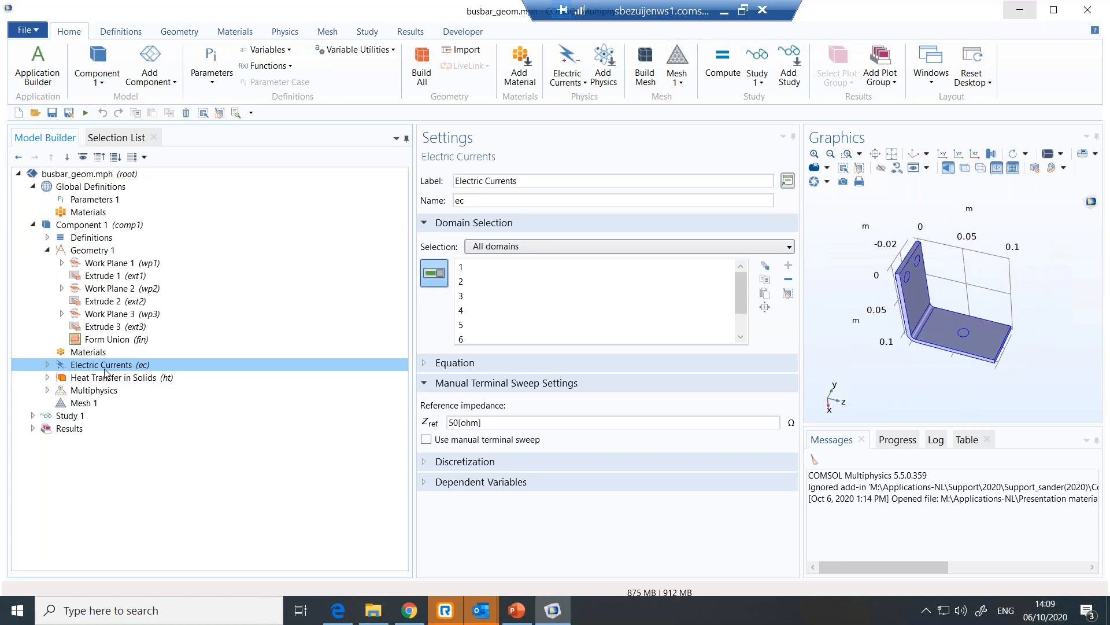
click(105, 379)
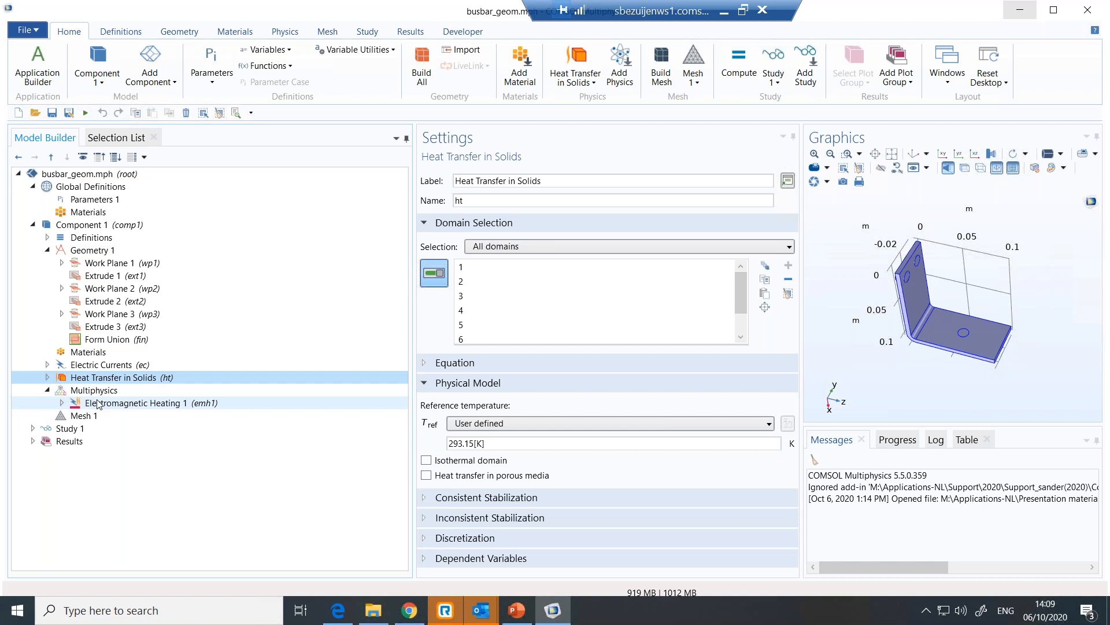
click(133, 404)
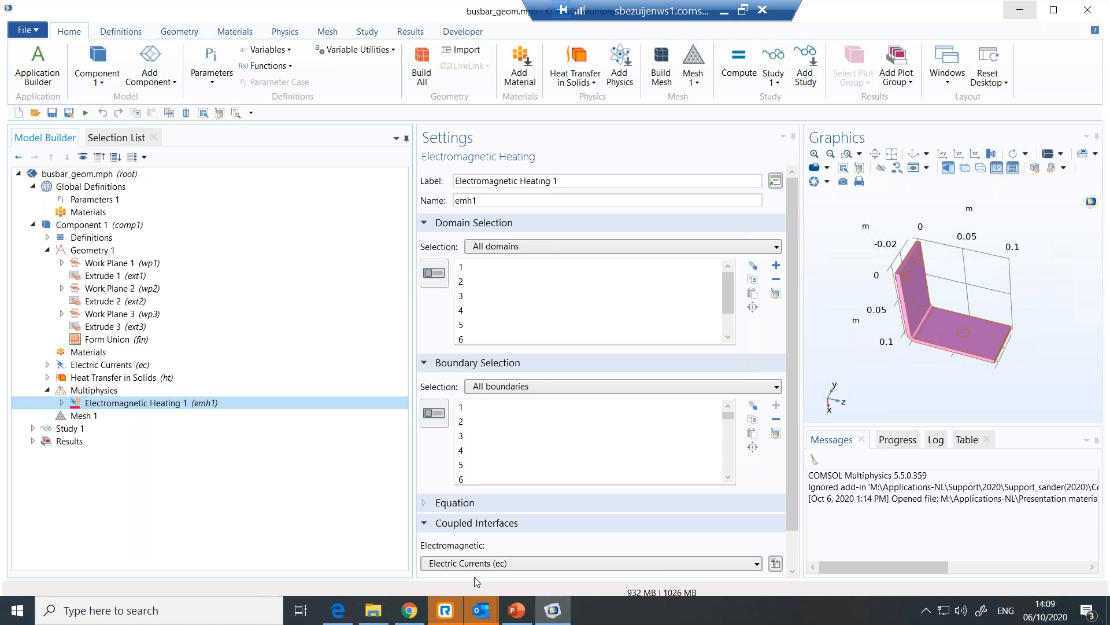
click(444, 621)
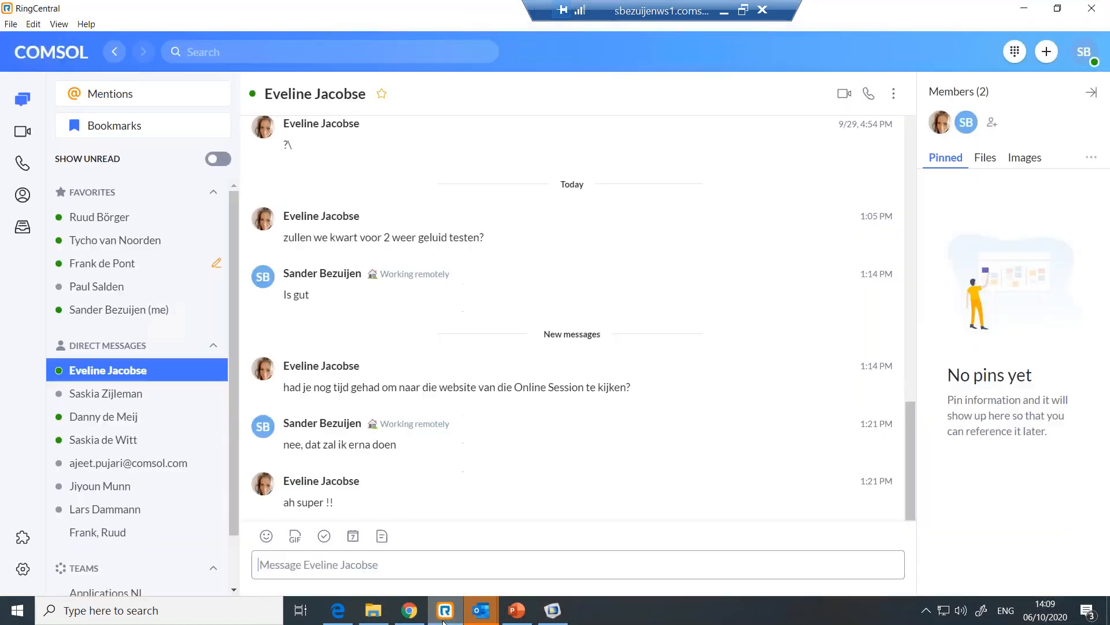
click(443, 621)
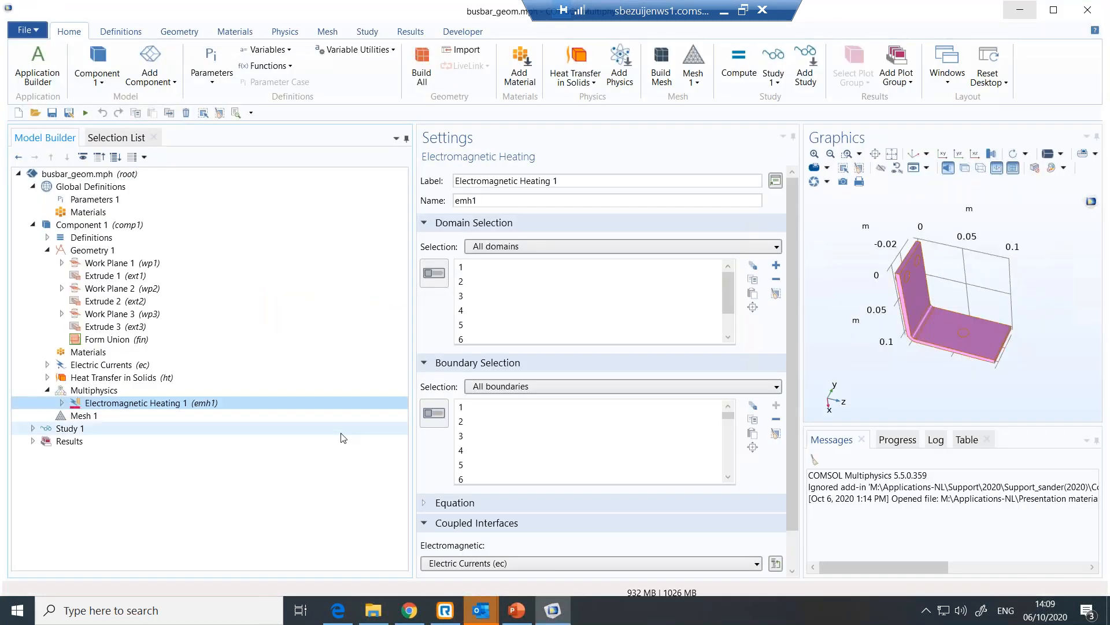
Examine the global parameters that define the busbar model, and collapse the geometry sequence
click(128, 200)
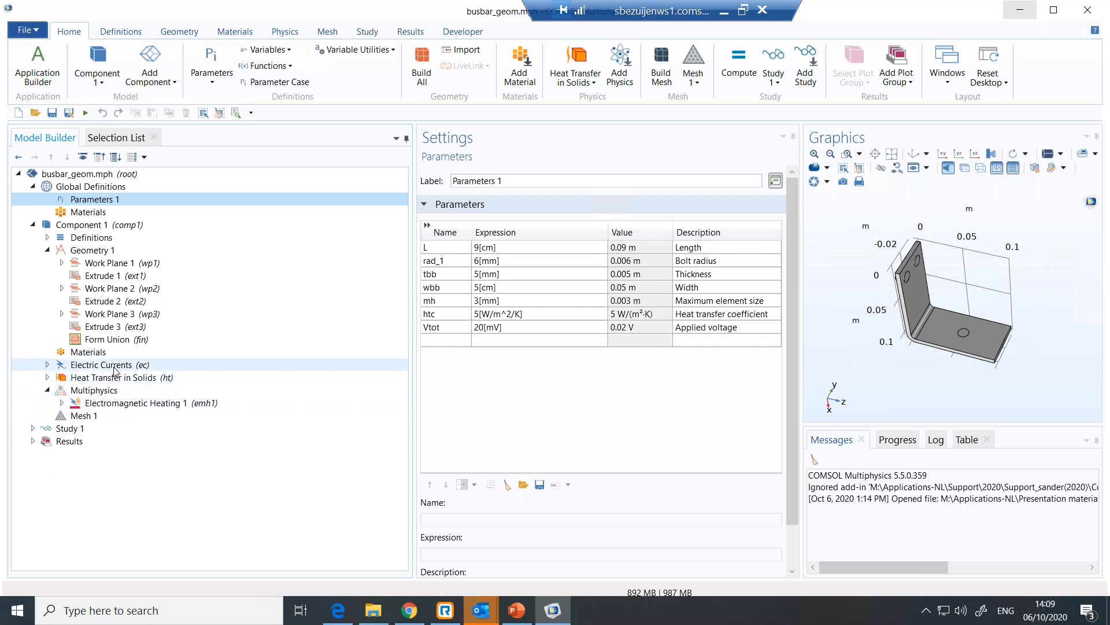
click(48, 250)
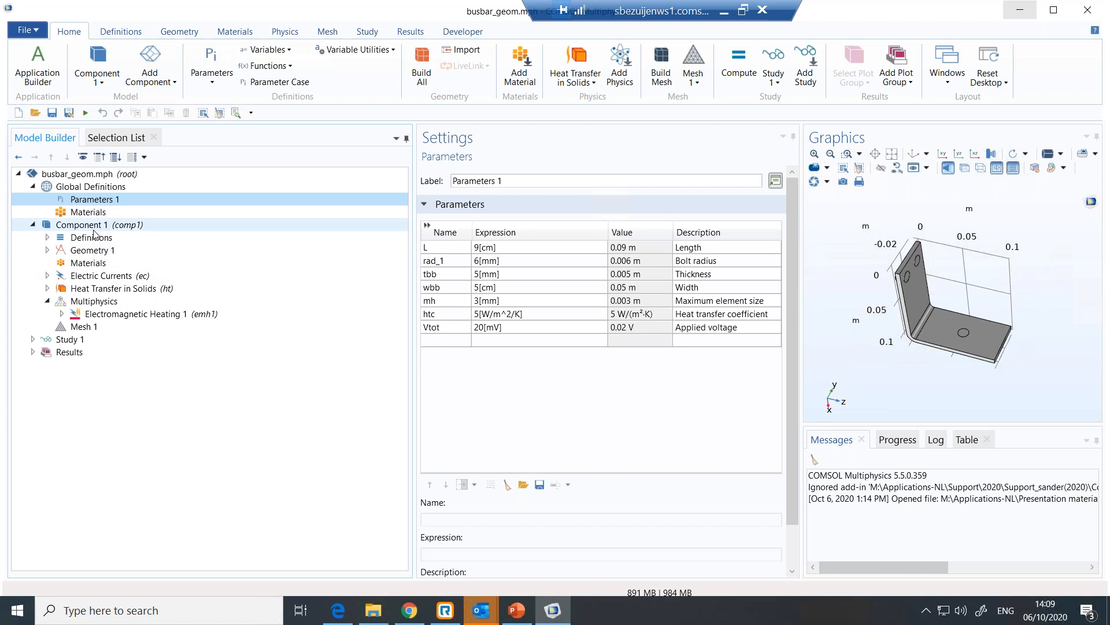
click(107, 253)
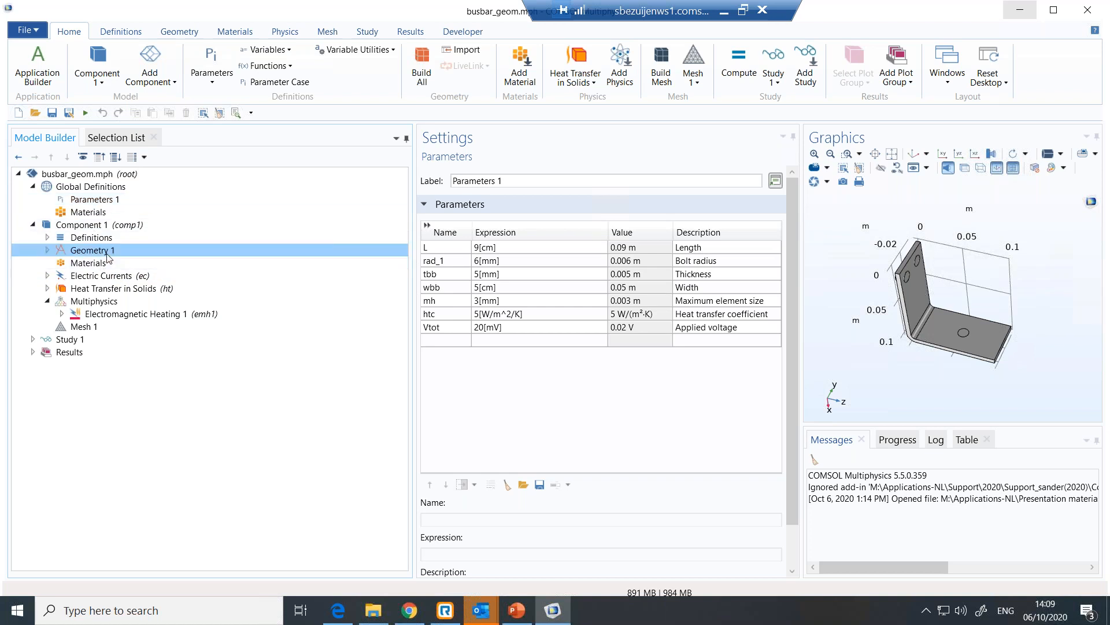
Add the built-in Copper material to the component for all domains
click(109, 264)
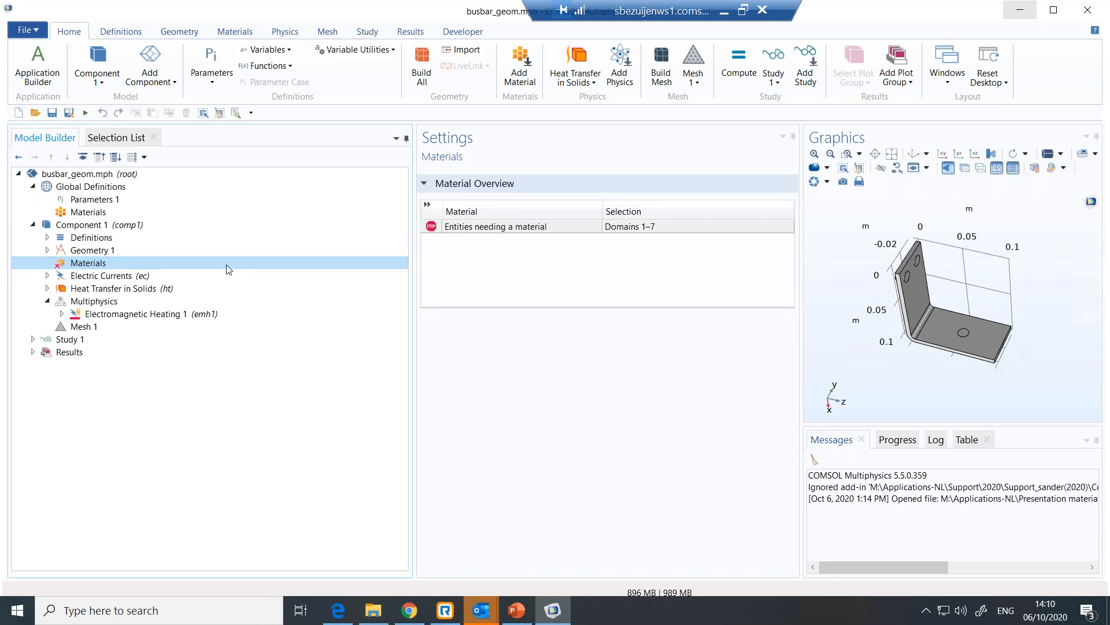
right_click(168, 265)
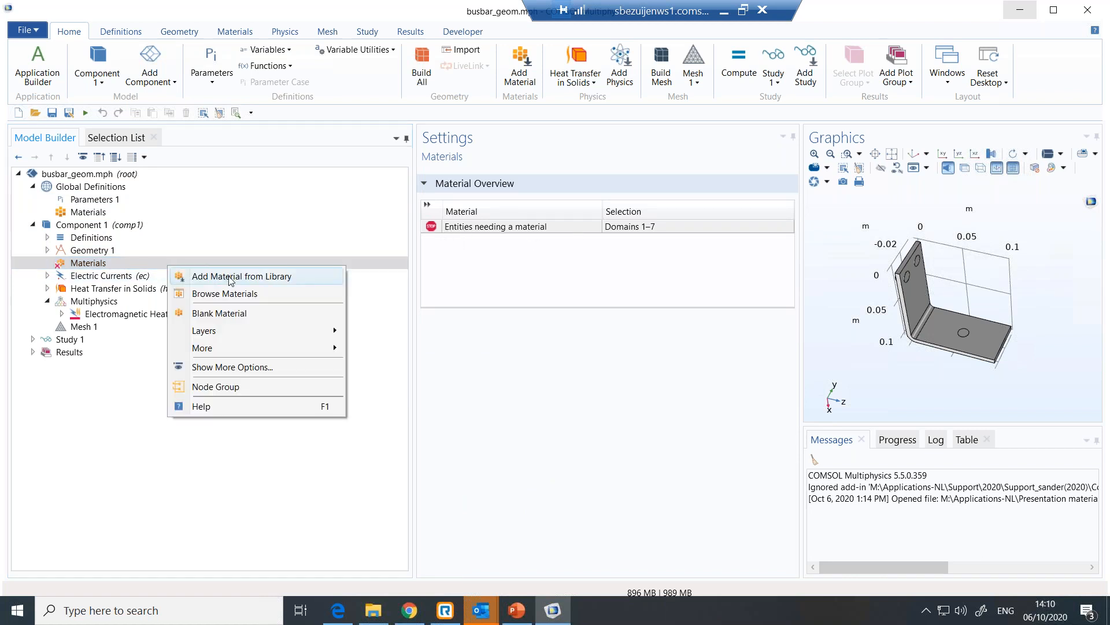
click(423, 281)
click(519, 66)
click(921, 228)
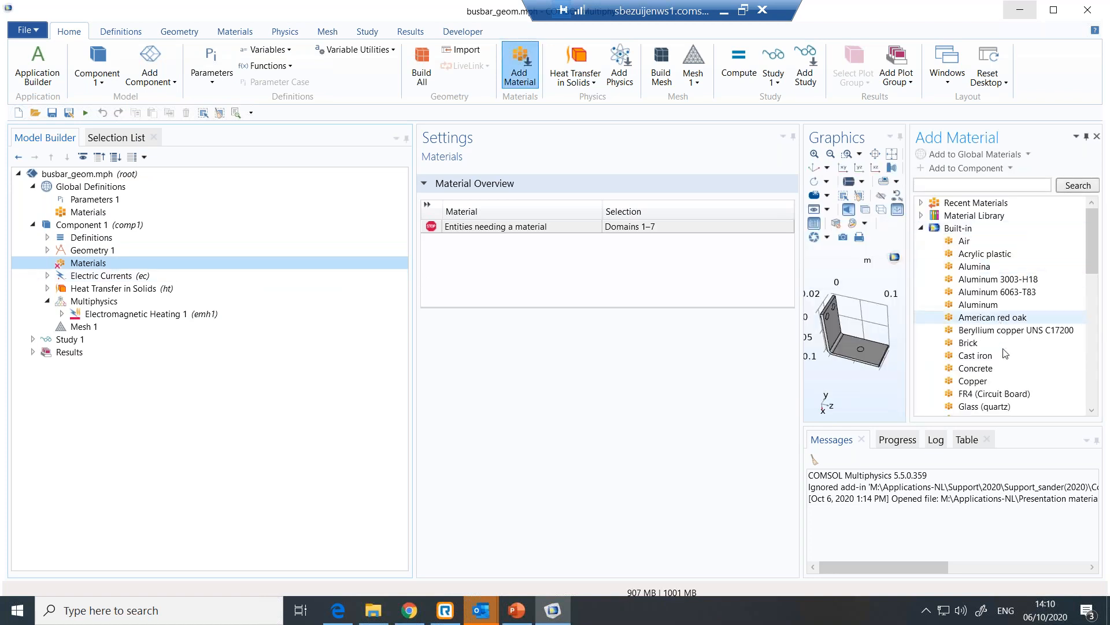
click(990, 385)
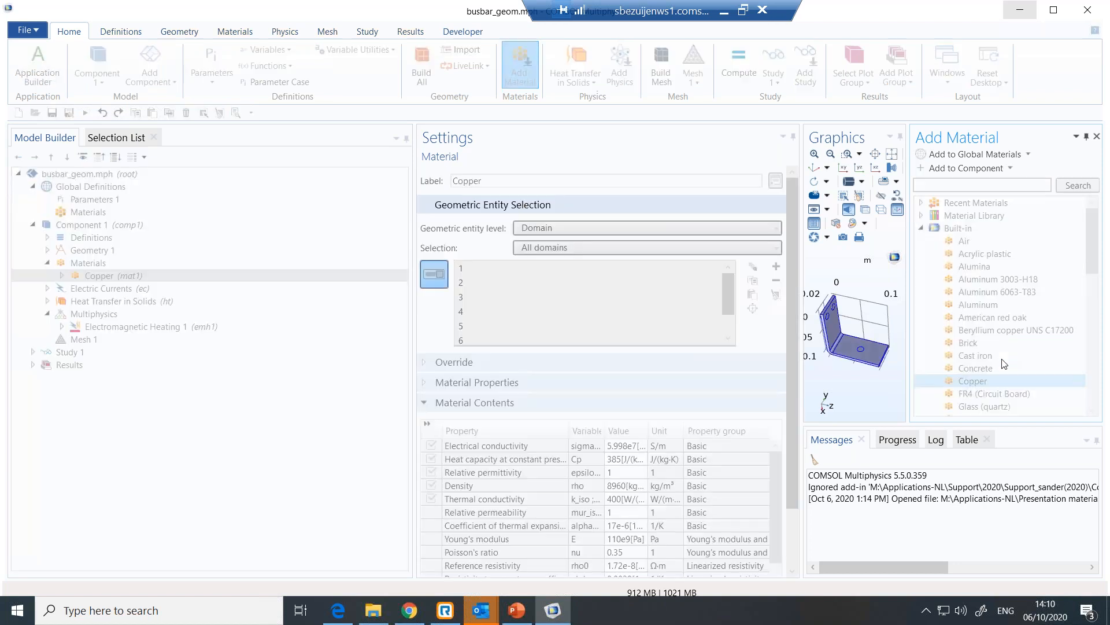
Add the built-in Titanium beta-21S material to the component and close the material library
scroll(1004, 364, down, 4)
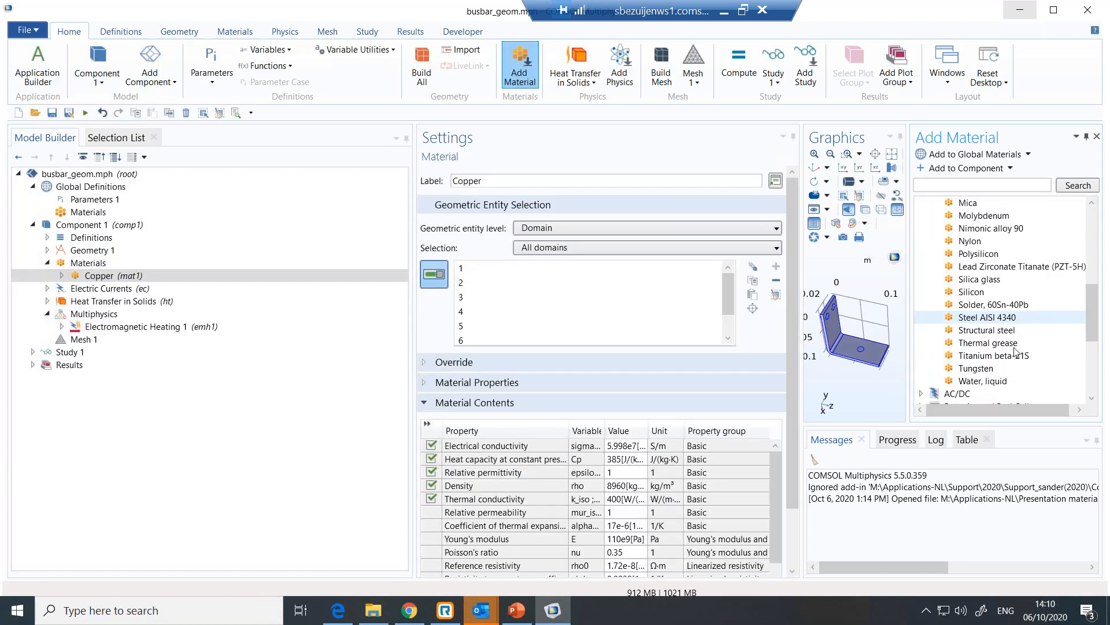
click(1019, 354)
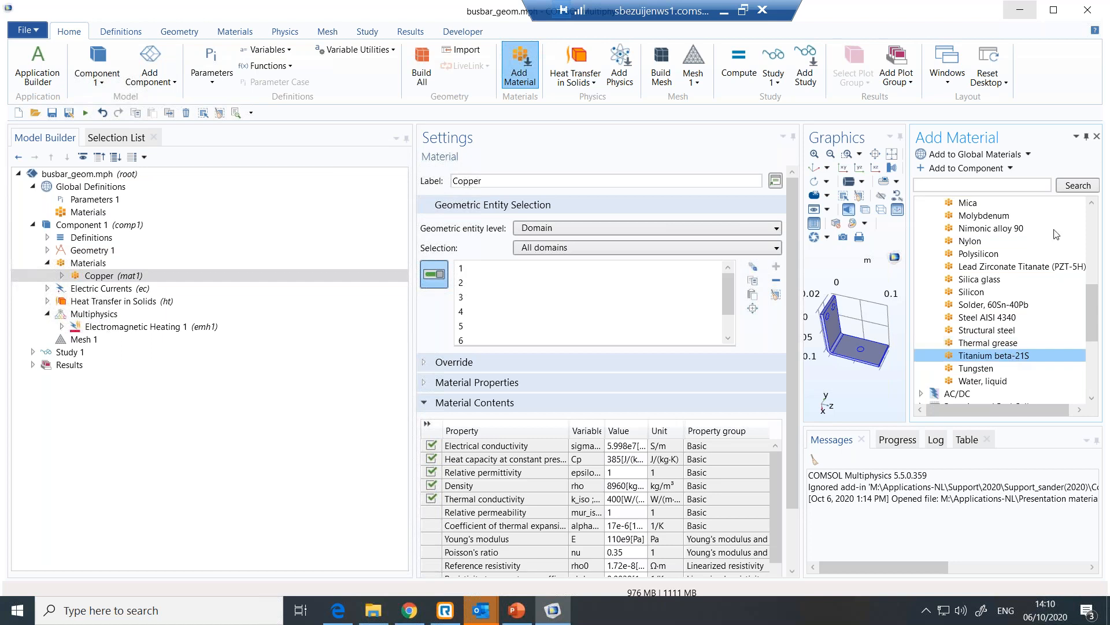
click(1097, 136)
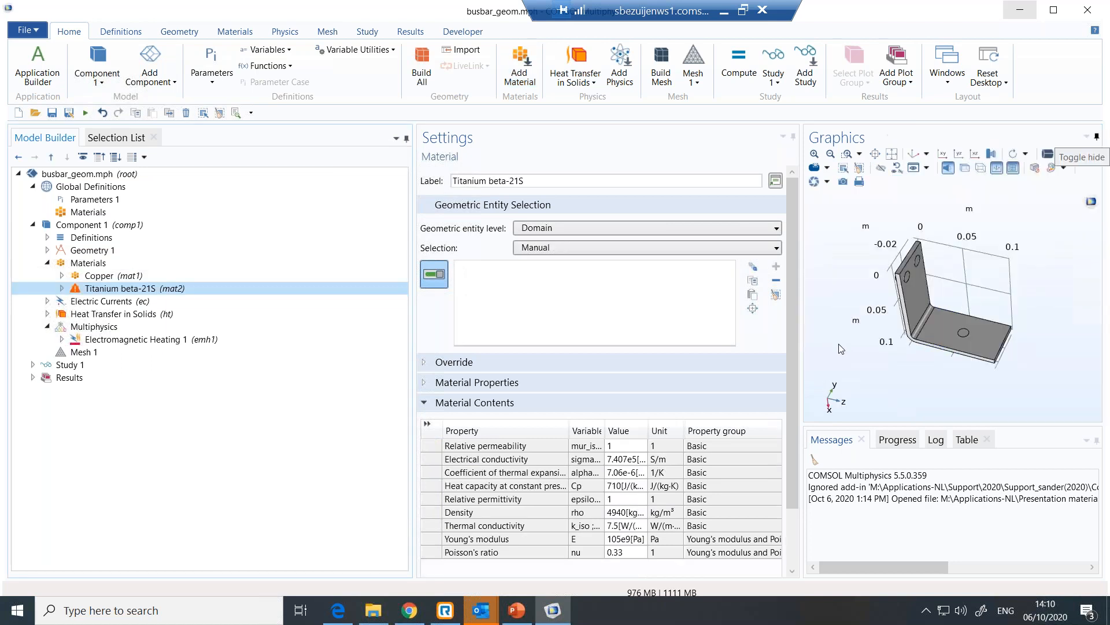
Assign Titanium beta-21S to the bolt domains 2 to 7, leaving the busbar body, domain 1, out of its selection
scroll(925, 289, up, 5)
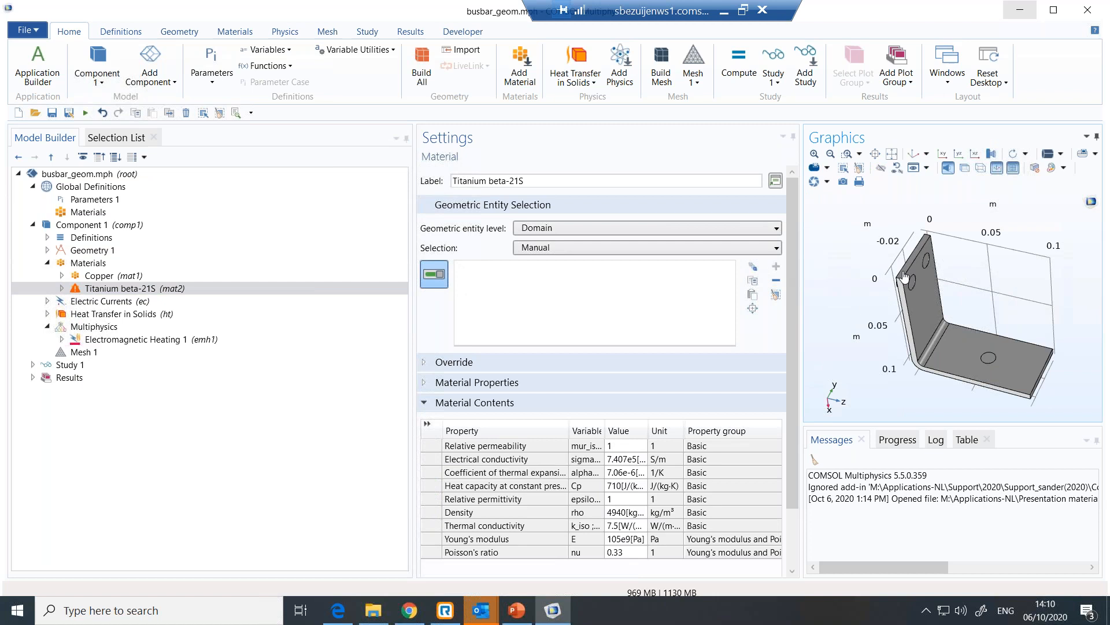
scroll(935, 309, up, 2)
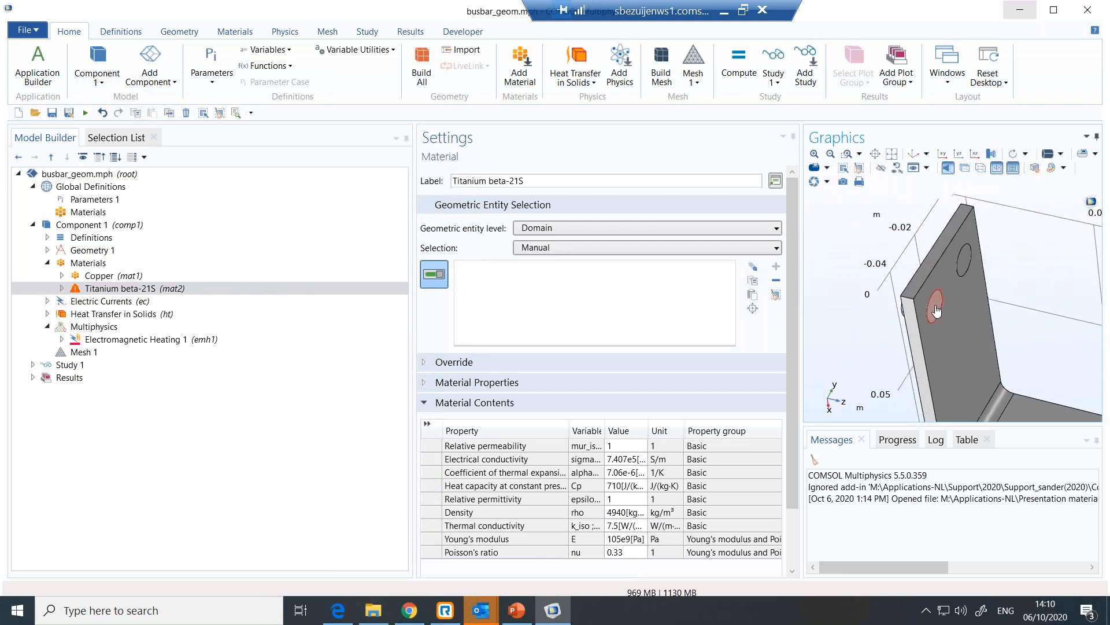
click(937, 311)
click(964, 260)
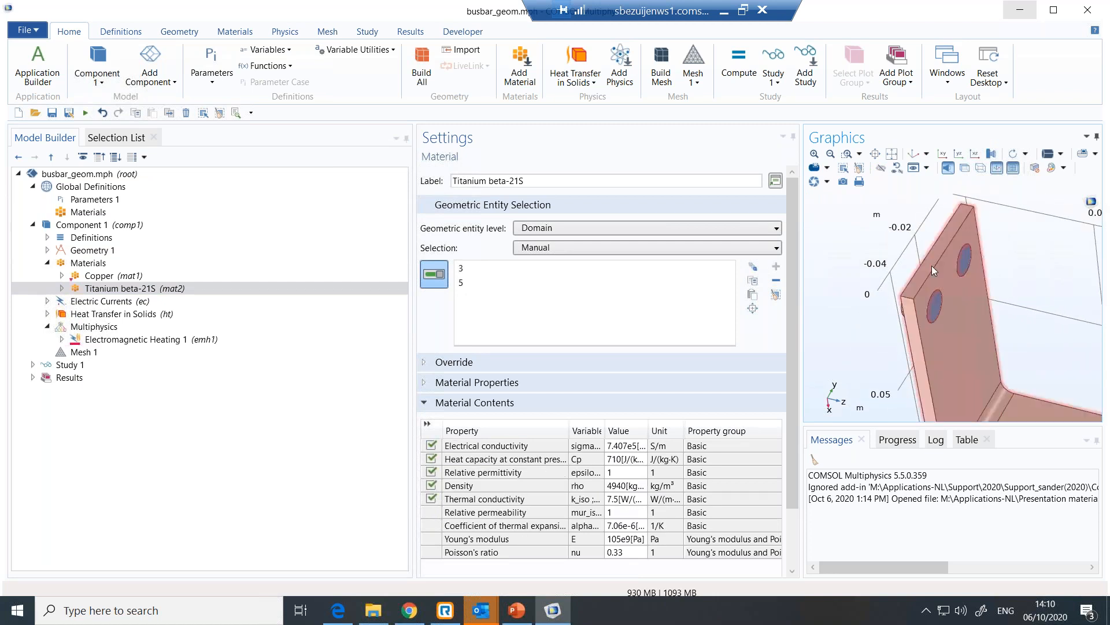
drag(943, 271, 963, 273)
click(962, 272)
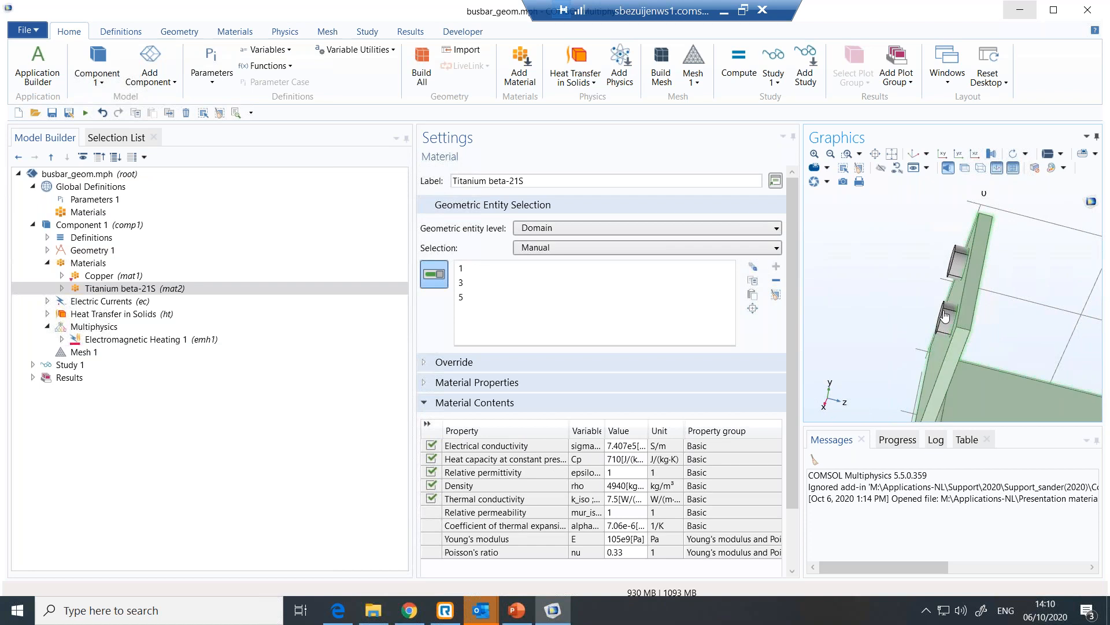
click(963, 304)
click(959, 263)
click(946, 318)
drag(964, 370, 895, 231)
click(873, 200)
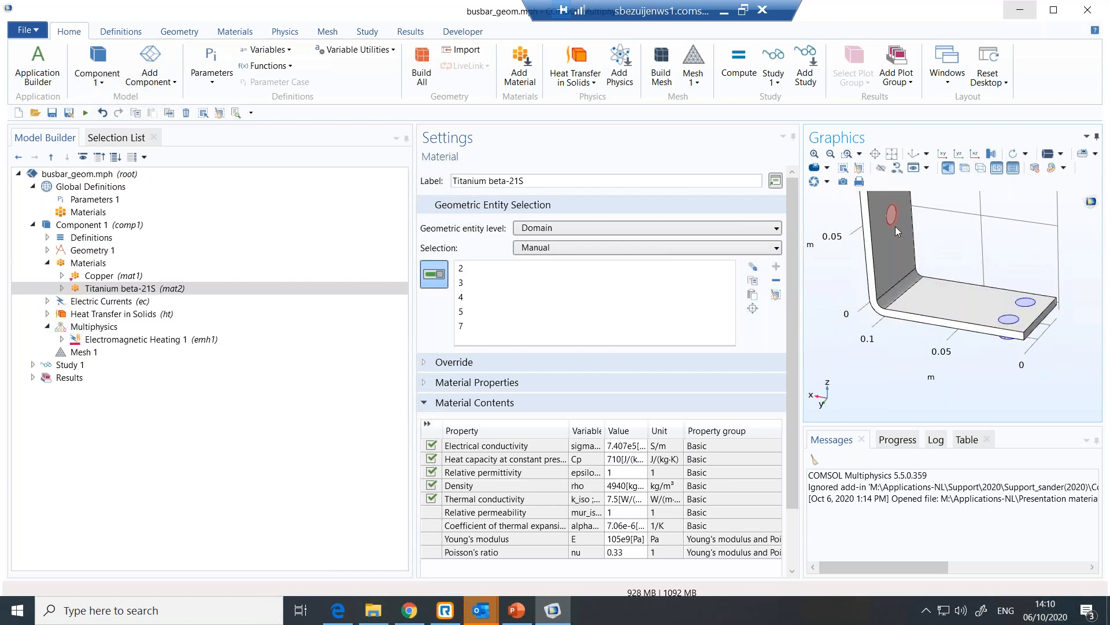
click(896, 227)
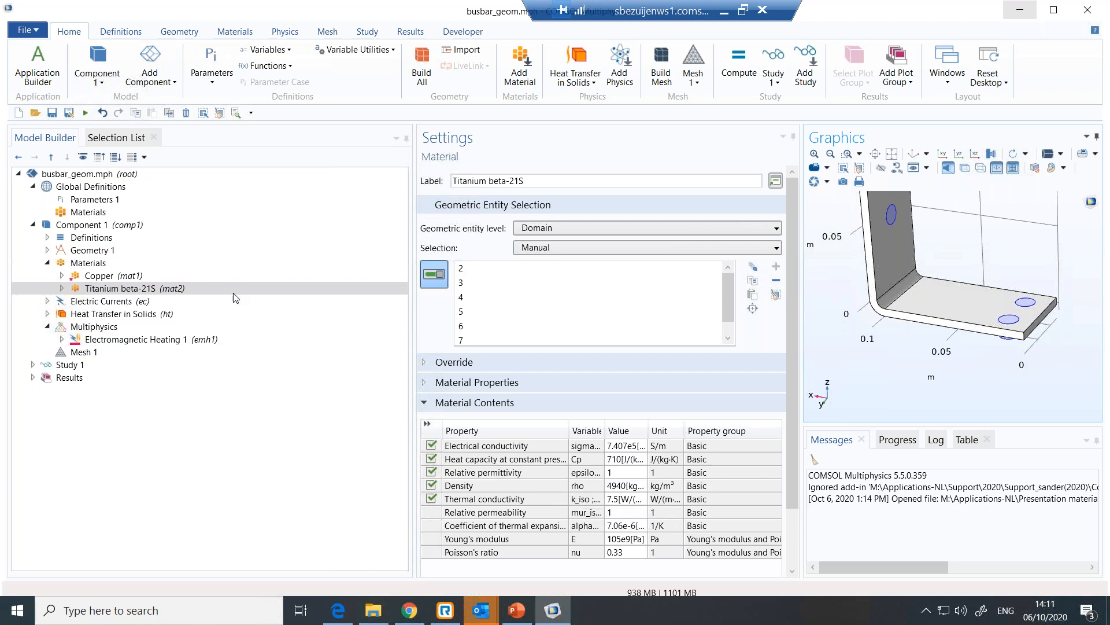
Check the Copper domain selection and examine the governing equations of the Electric Currents interface
click(136, 279)
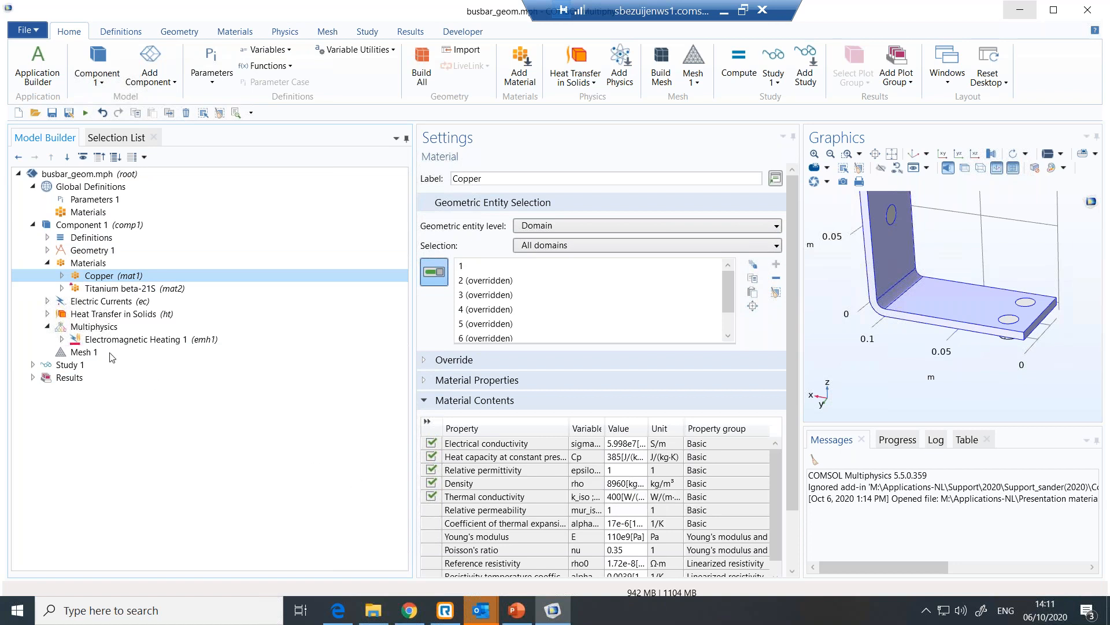
click(100, 302)
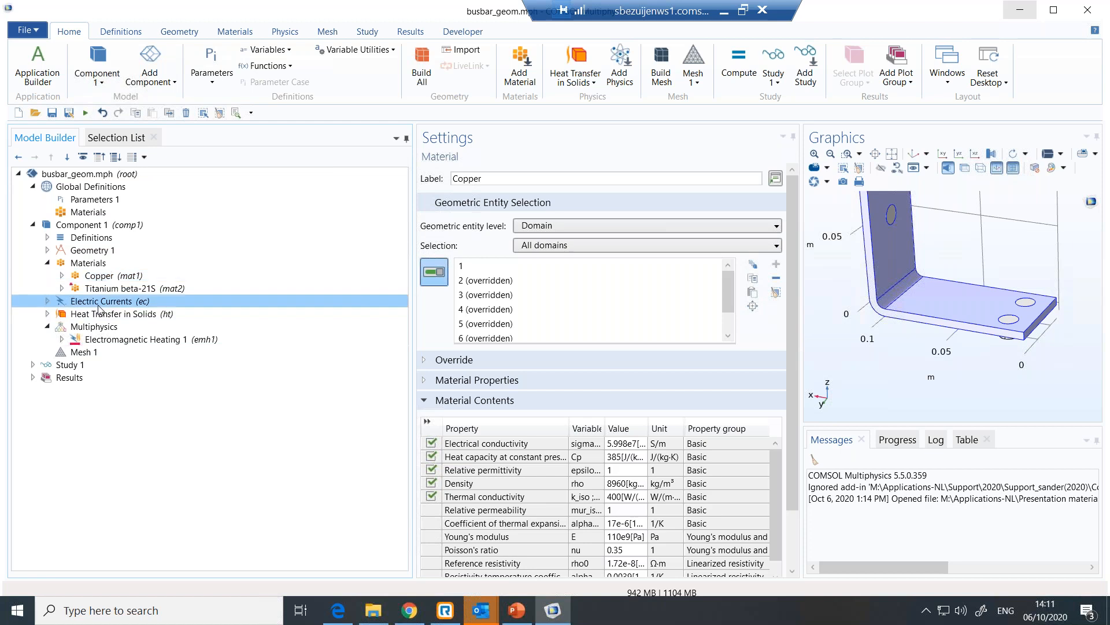
click(48, 302)
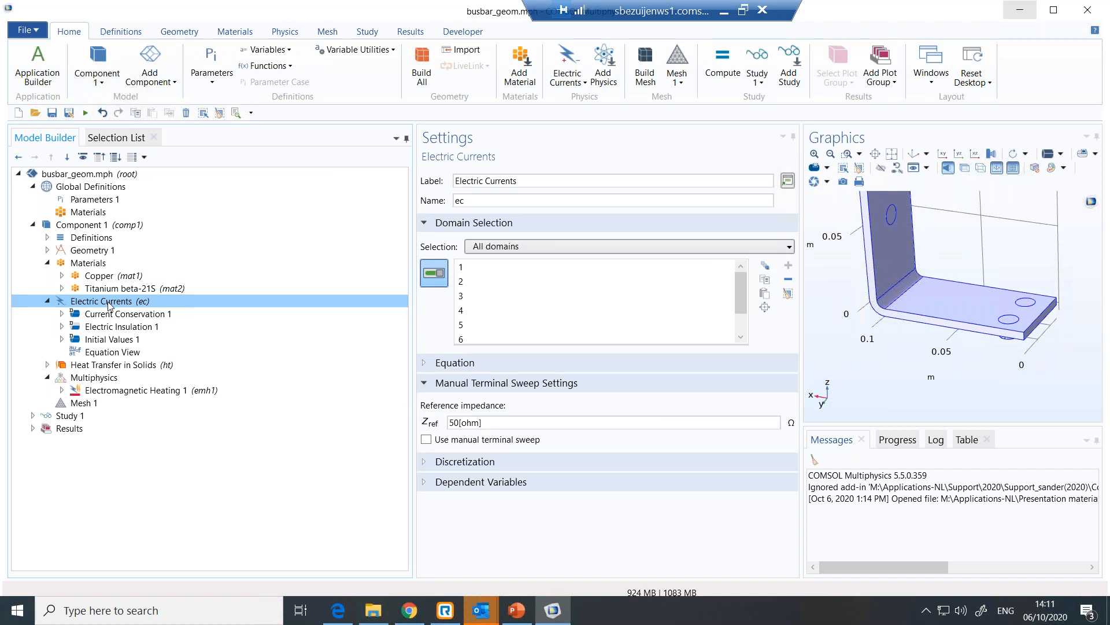
click(463, 366)
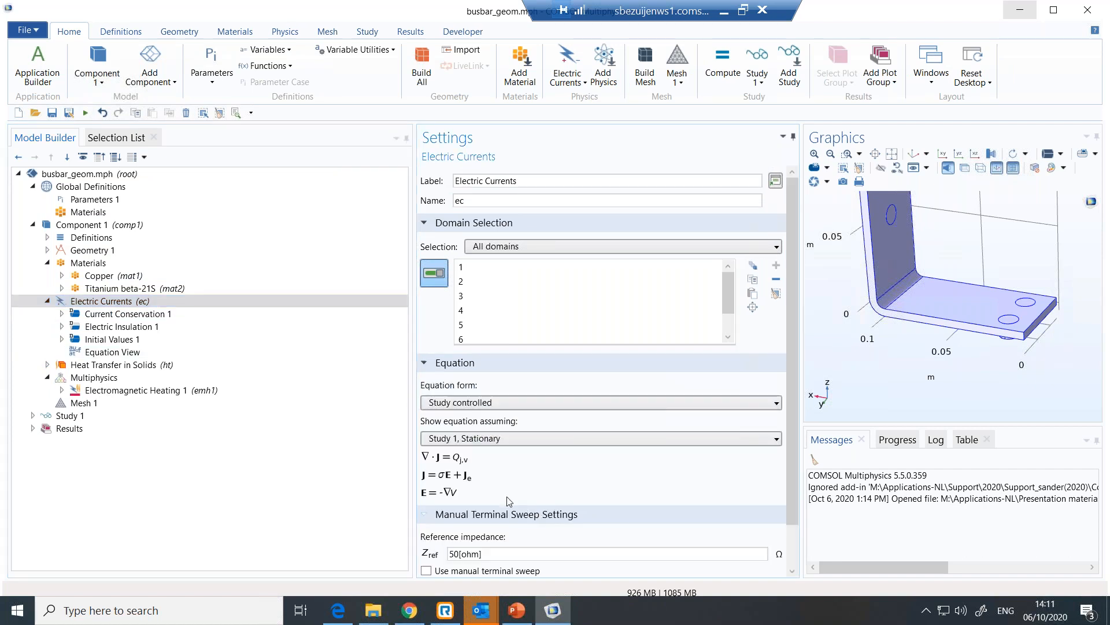
scroll(511, 493, down, 1)
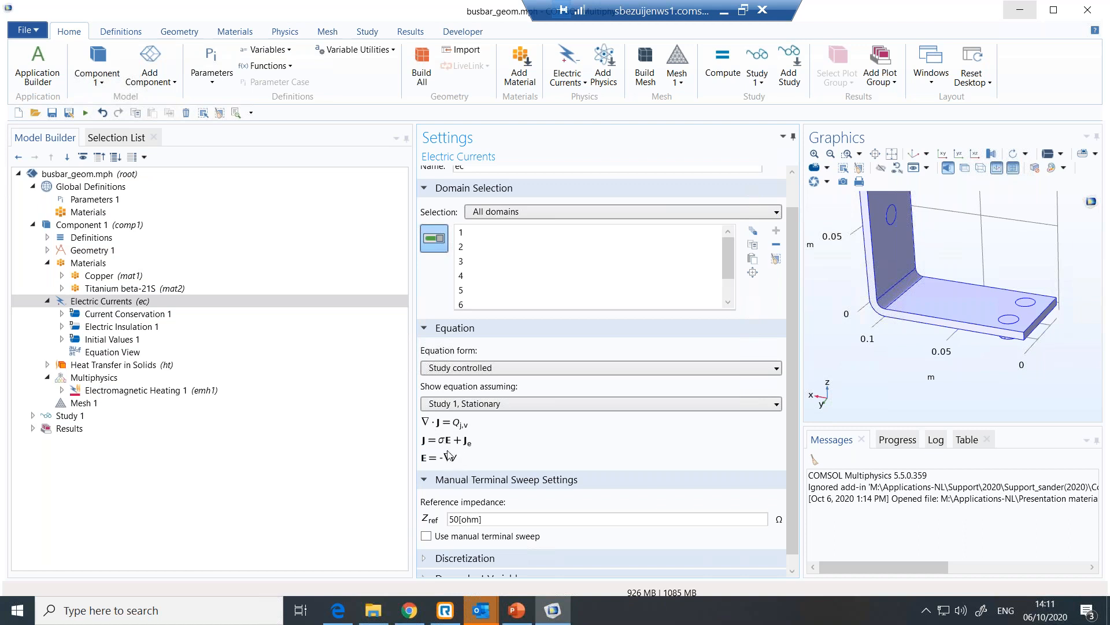
Examine the Electric Insulation condition's equation and the busbar boundaries it applies to
click(123, 327)
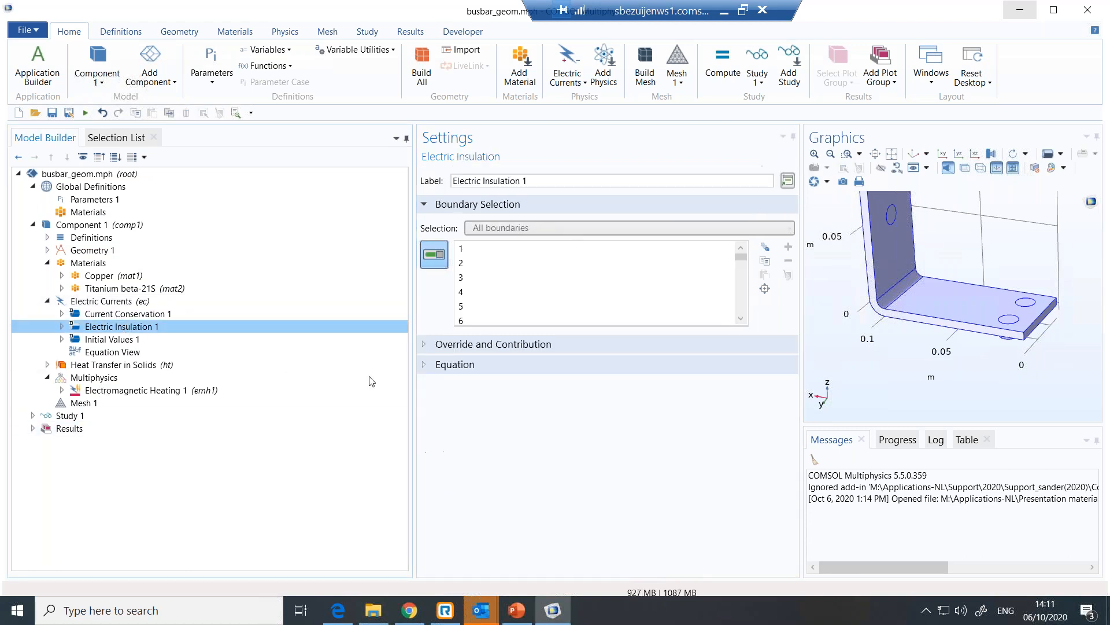
click(429, 365)
scroll(984, 314, down, 1)
scroll(985, 313, down, 1)
drag(984, 313, 921, 310)
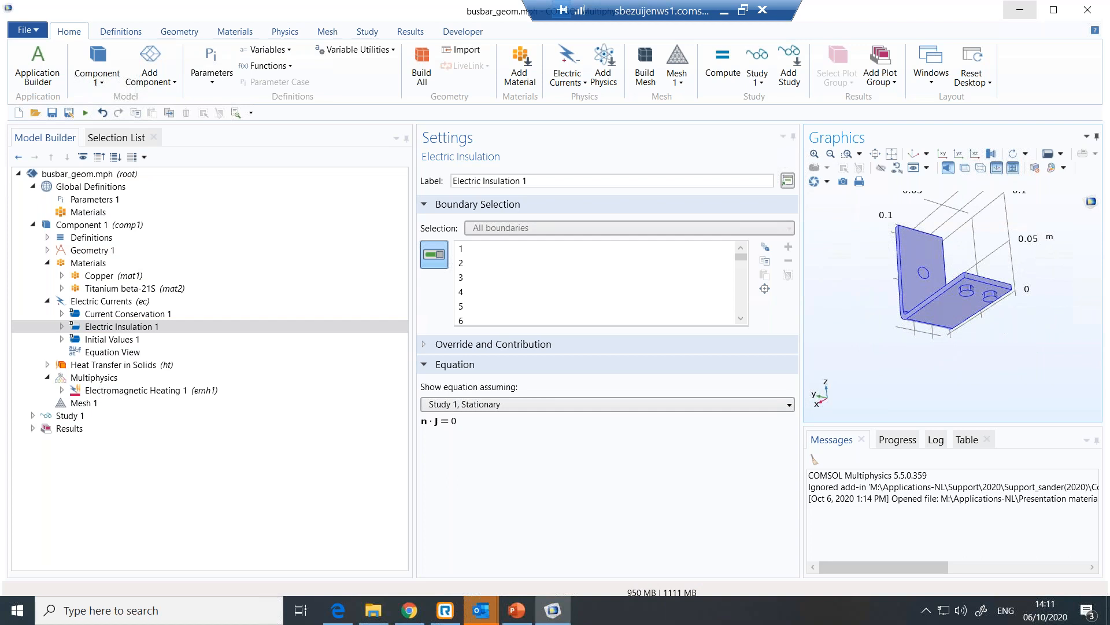
scroll(928, 296, up, 2)
drag(928, 295, 771, 362)
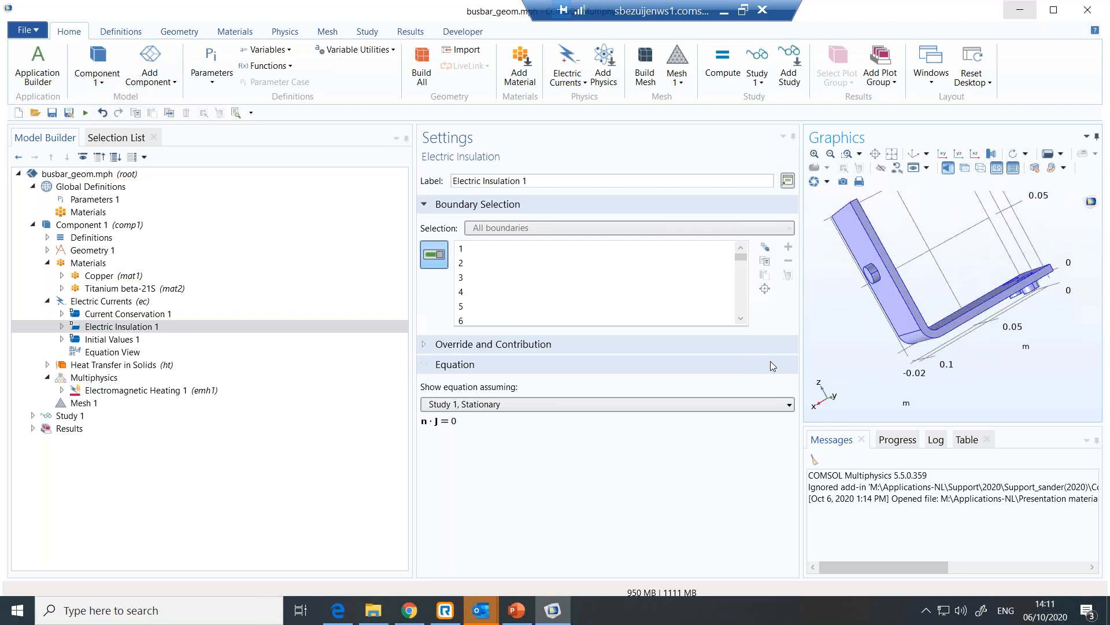
Add an Electric Potential boundary condition to the Electric Currents interface
click(237, 302)
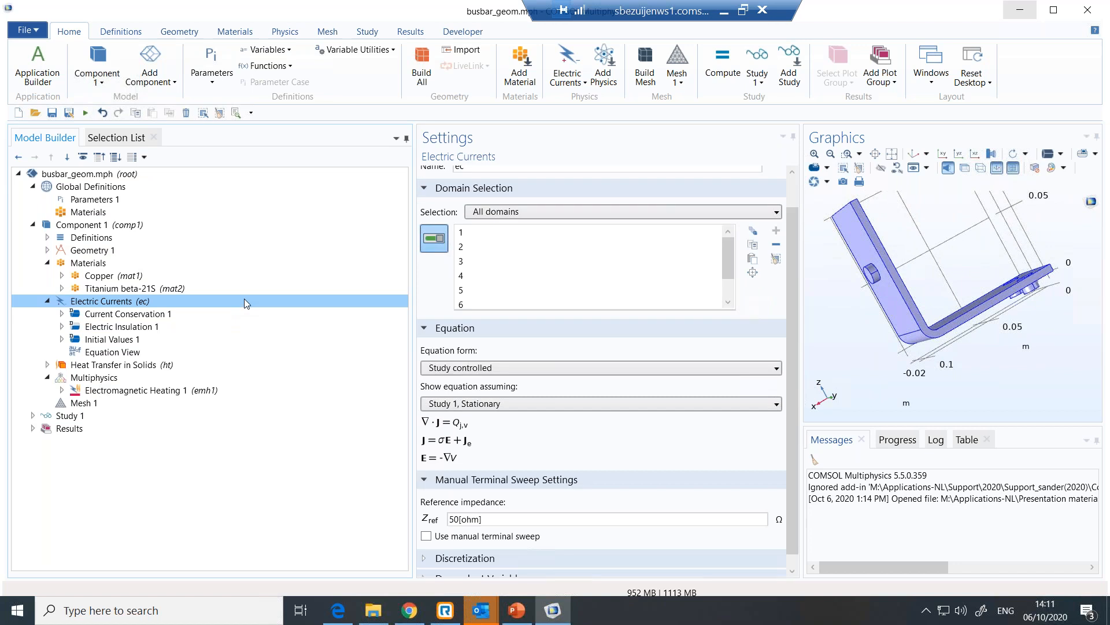
right_click(244, 298)
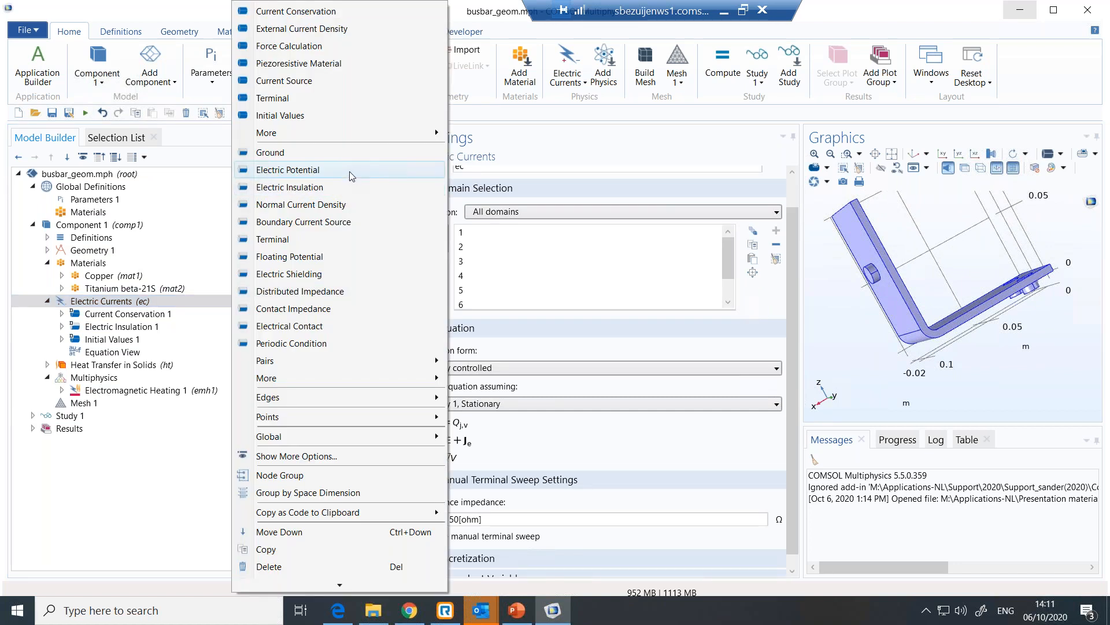
click(351, 176)
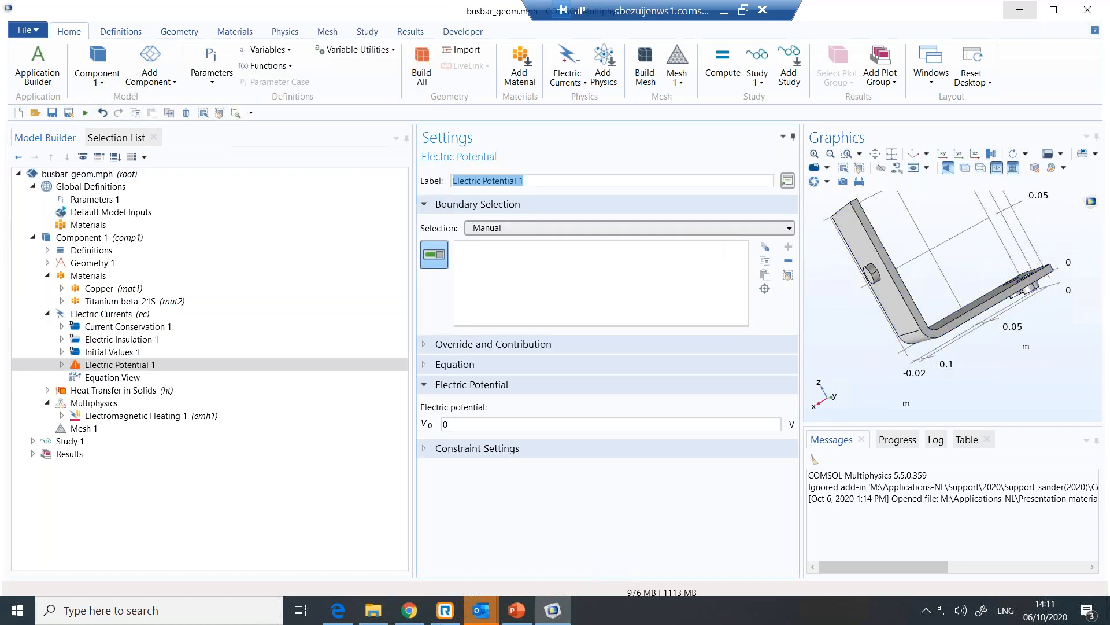
Apply the electric potential to boundary 43, the end face of the single bolt, with the applied voltage parameter root.Vtot
drag(970, 308, 927, 279)
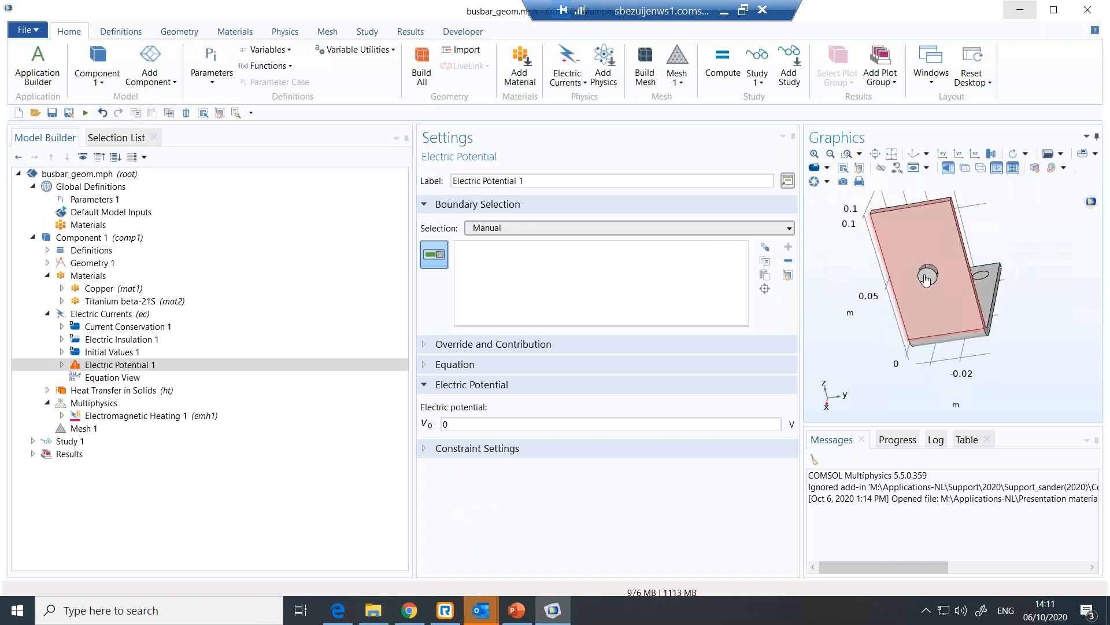
click(927, 280)
click(468, 424)
key(ctrl+space)
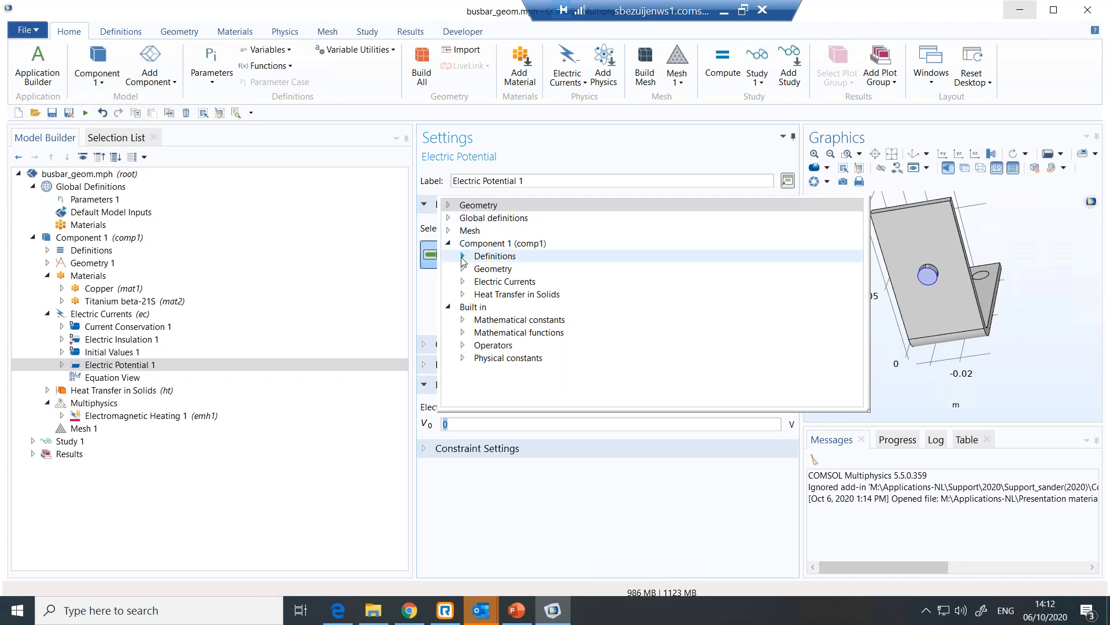
click(448, 218)
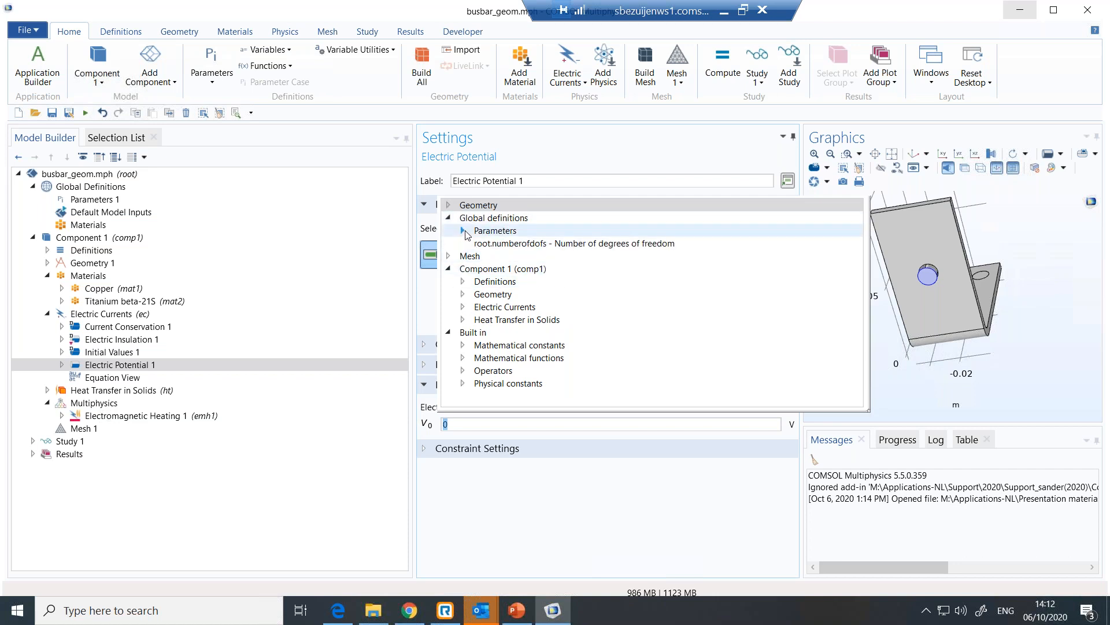
click(463, 230)
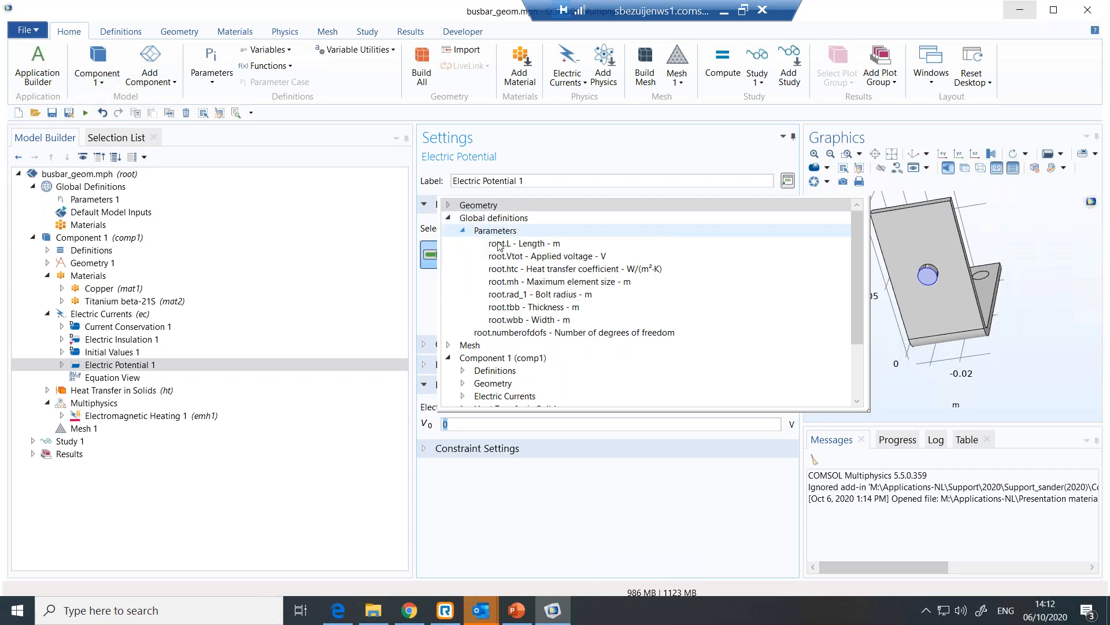
double_click(541, 258)
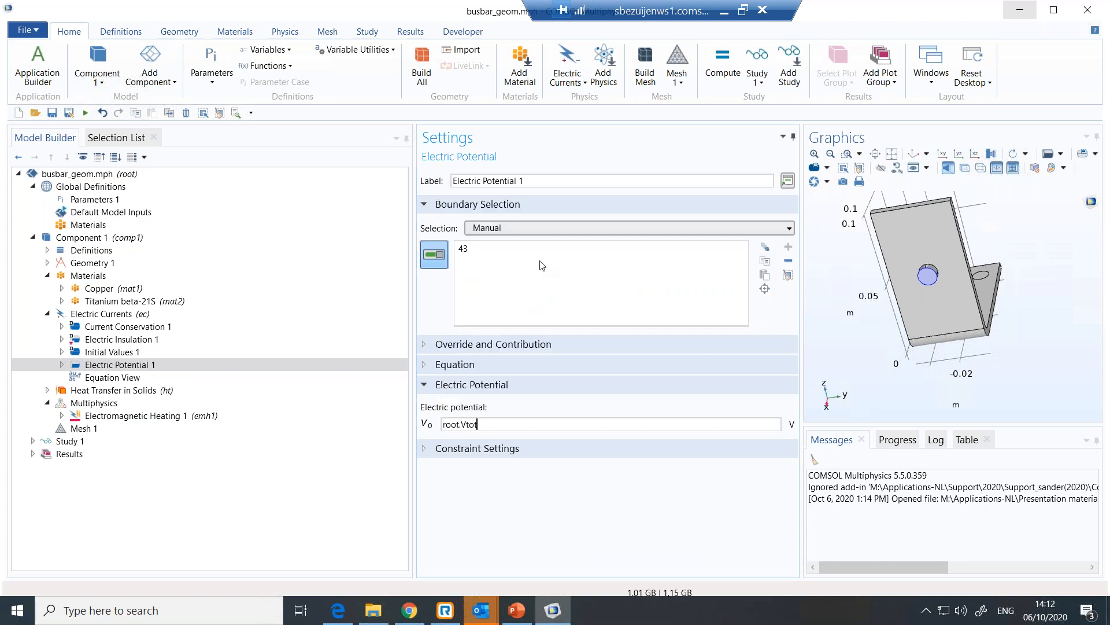
Add a Ground condition to Electric Currents and assign it to boundaries 8 and 15, the end faces of the paired bolts
click(131, 317)
right_click(132, 320)
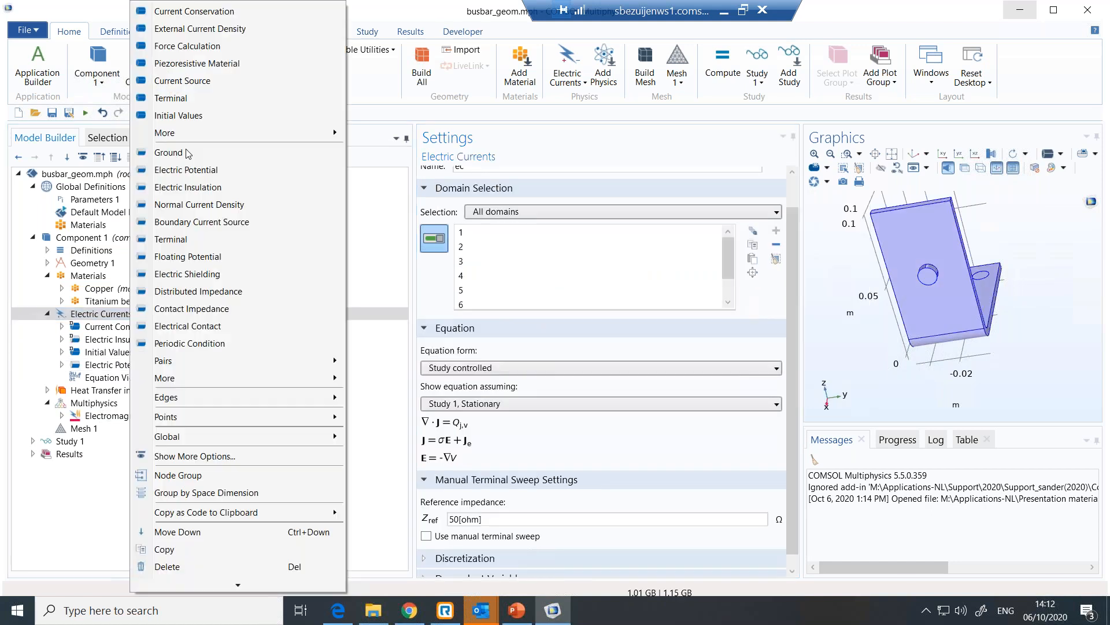
click(167, 152)
click(469, 365)
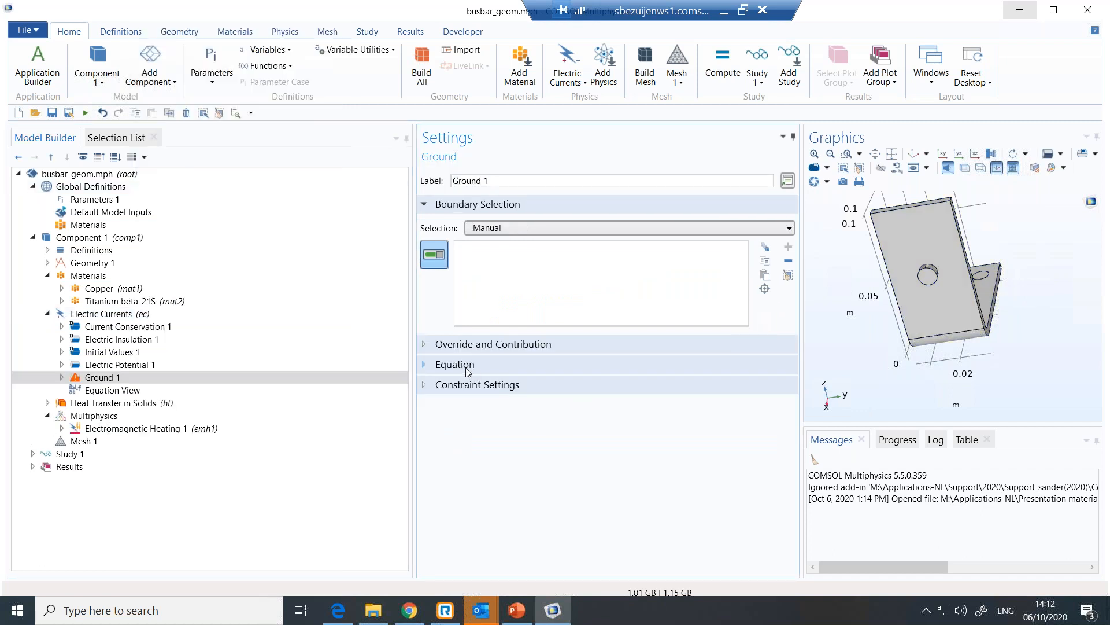
mouse_move(994, 307)
mouse_down()
mouse_move(945, 271)
mouse_move(1010, 315)
mouse_up()
click(1012, 320)
click(1008, 326)
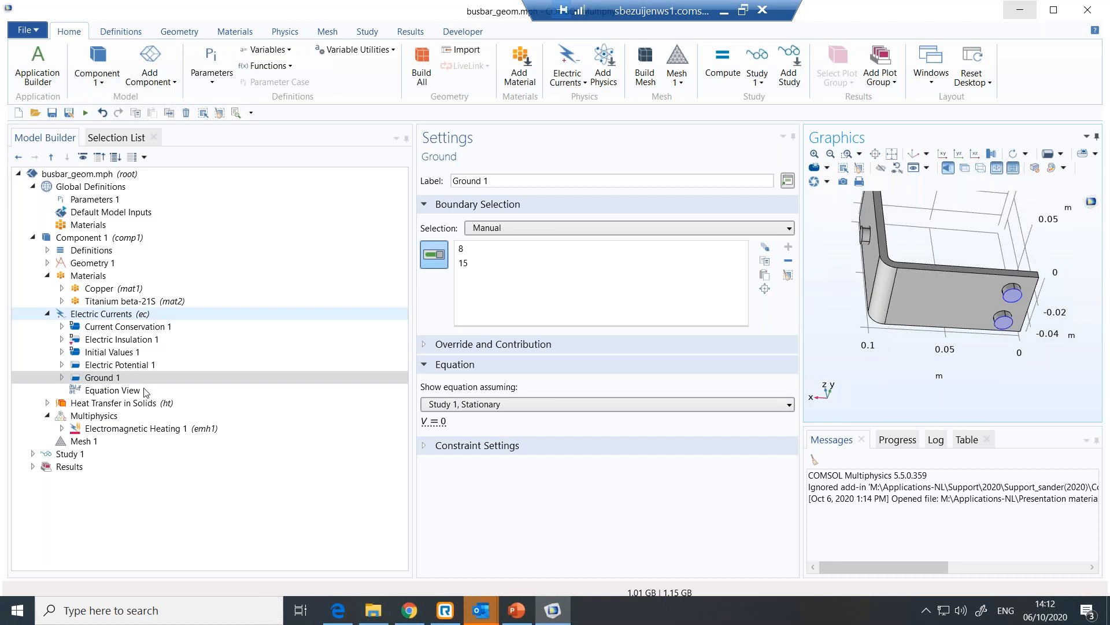
Examine the governing equations of Heat Transfer in Solids and the equation of its Thermal Insulation condition
click(124, 404)
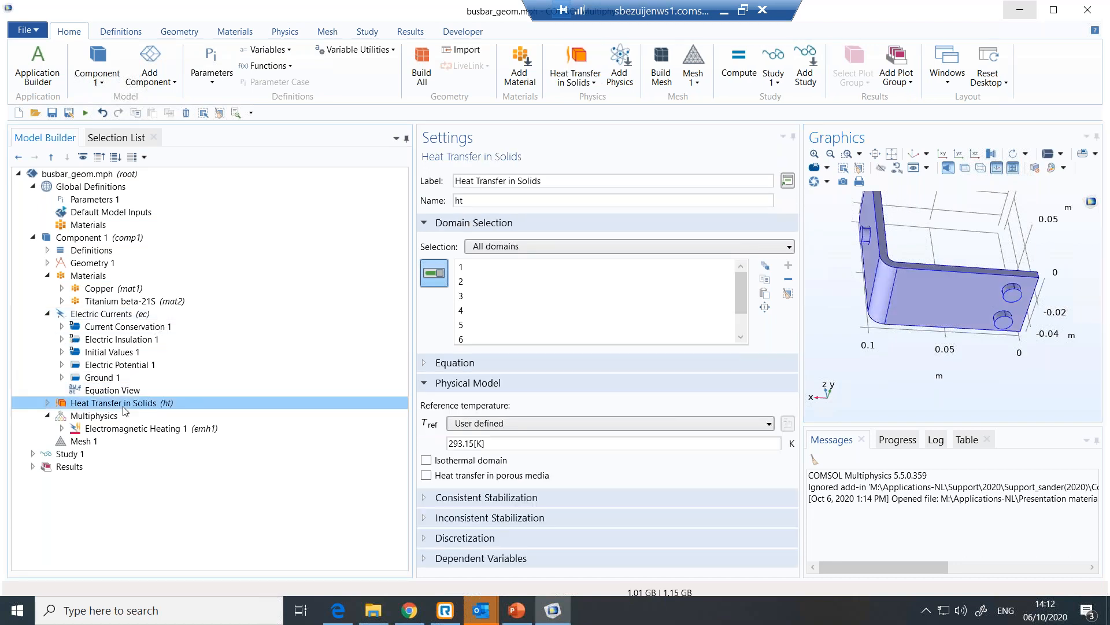
click(47, 403)
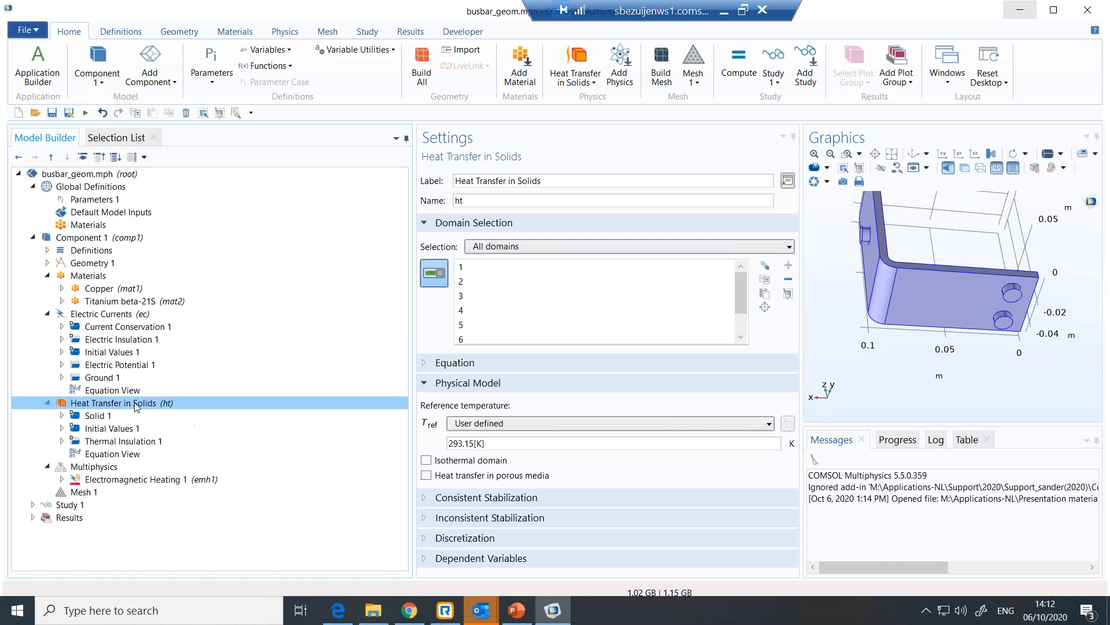
click(453, 363)
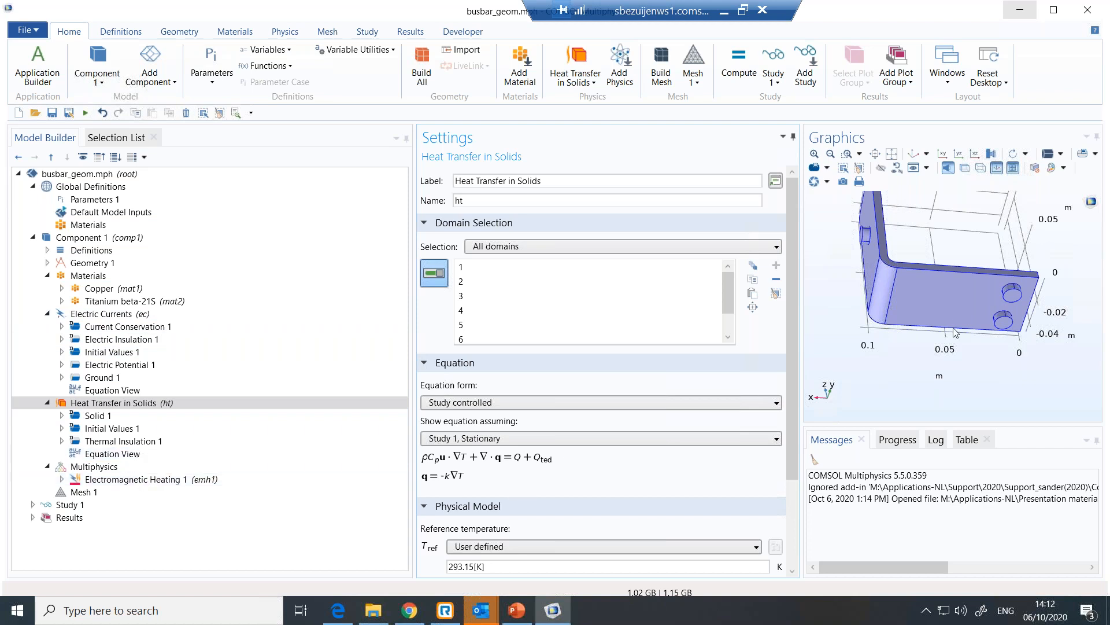
click(146, 443)
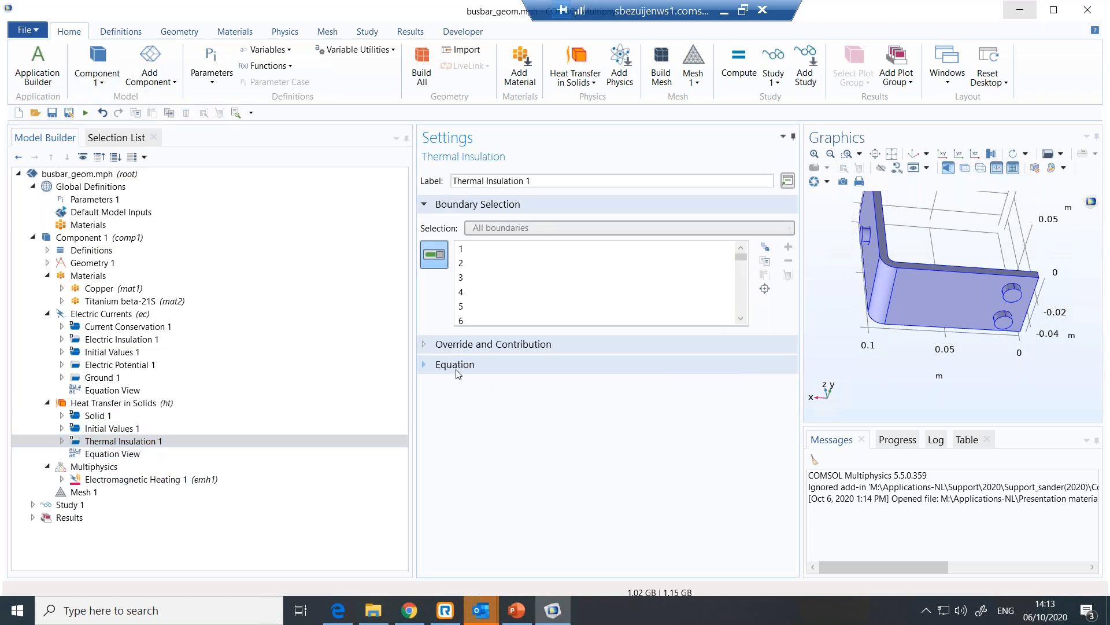
click(456, 373)
drag(1005, 366, 444, 434)
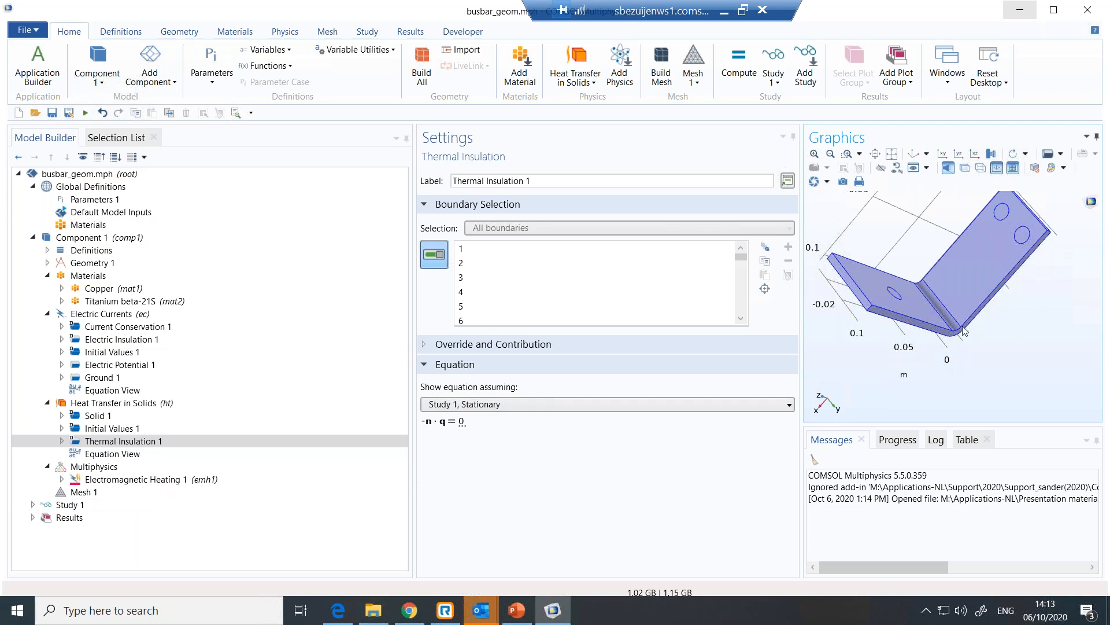
Add a Heat Flux condition to Heat Transfer in Solids, using convective heat flux with heat transfer coefficient htc
click(90, 403)
right_click(90, 408)
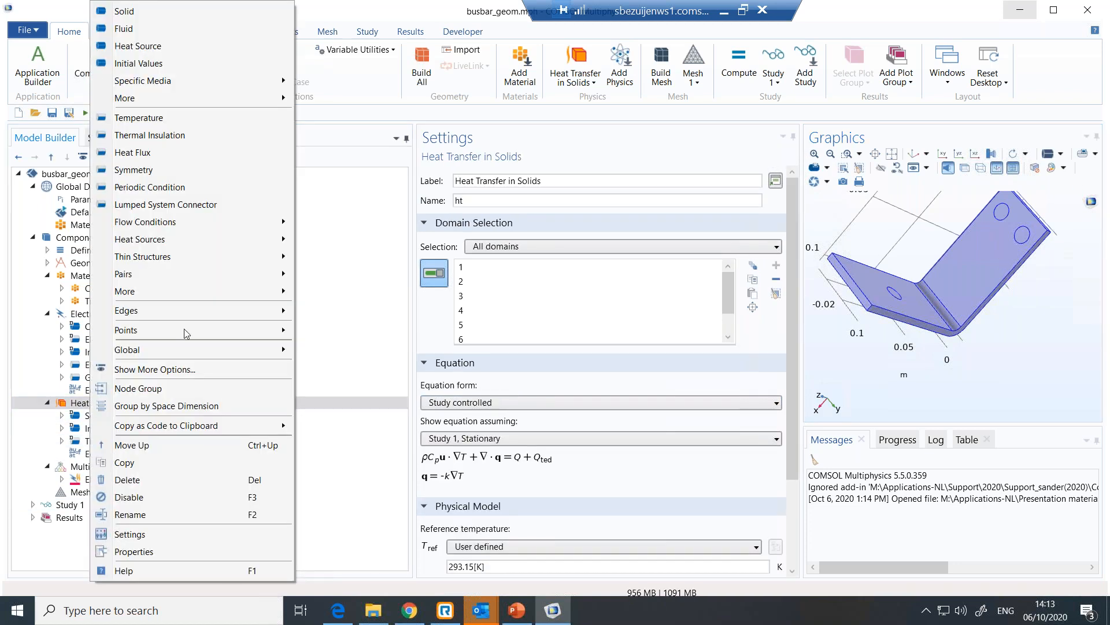
click(227, 152)
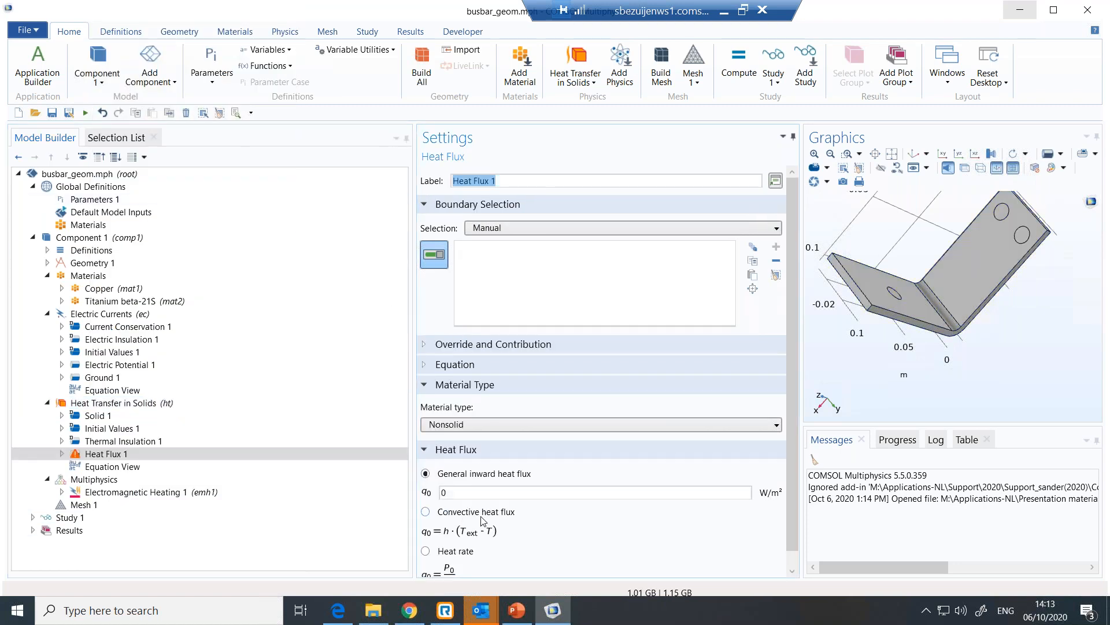
click(480, 512)
scroll(792, 485, down, 1)
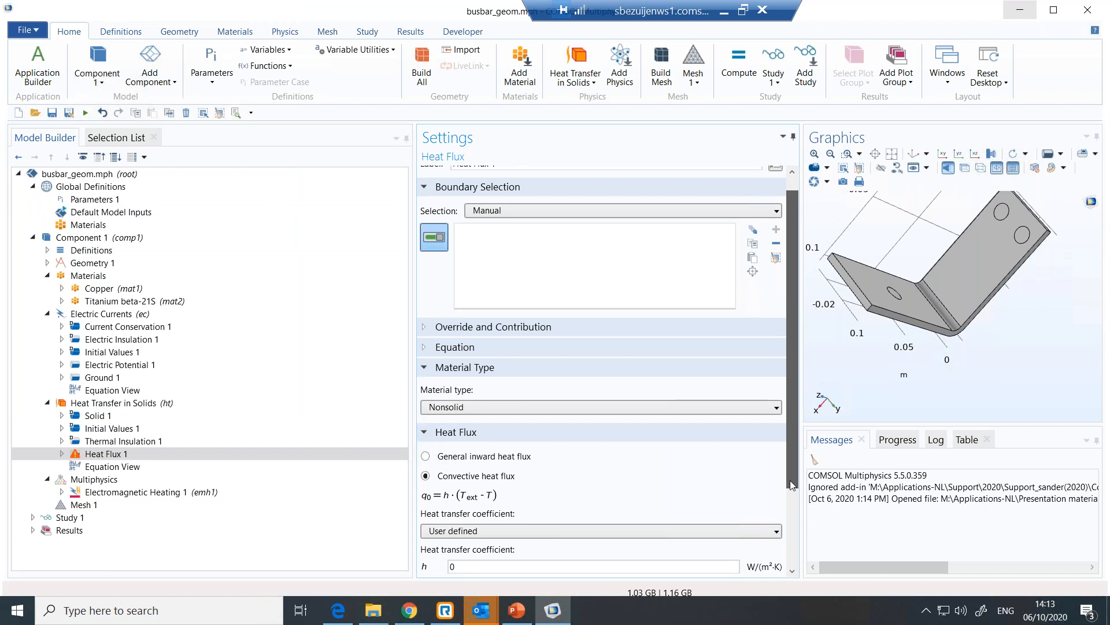
scroll(792, 485, down, 3)
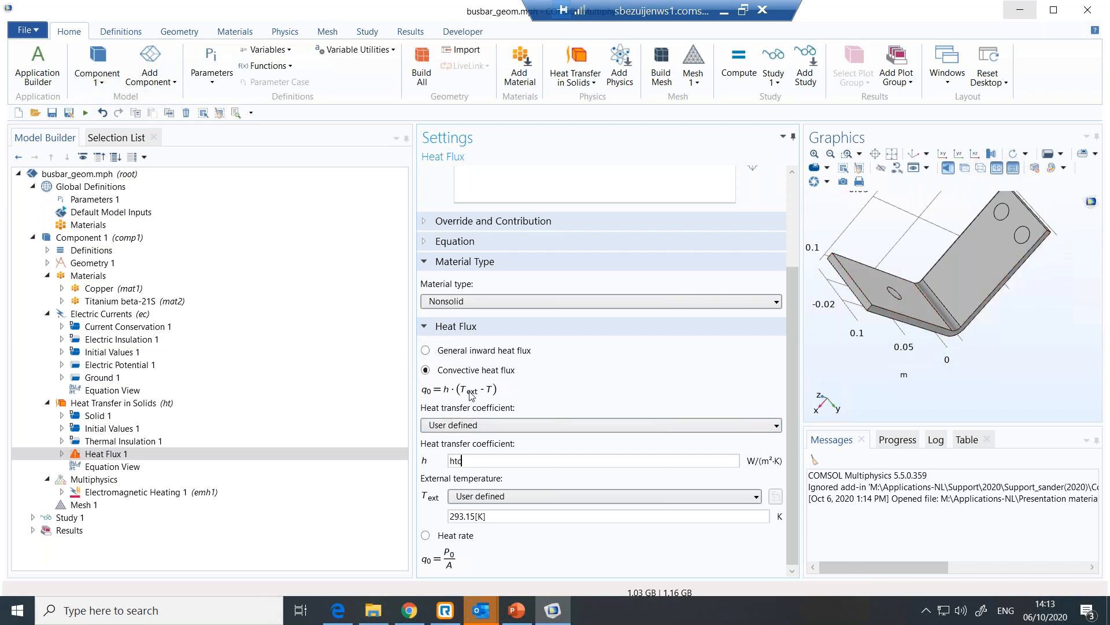
click(495, 516)
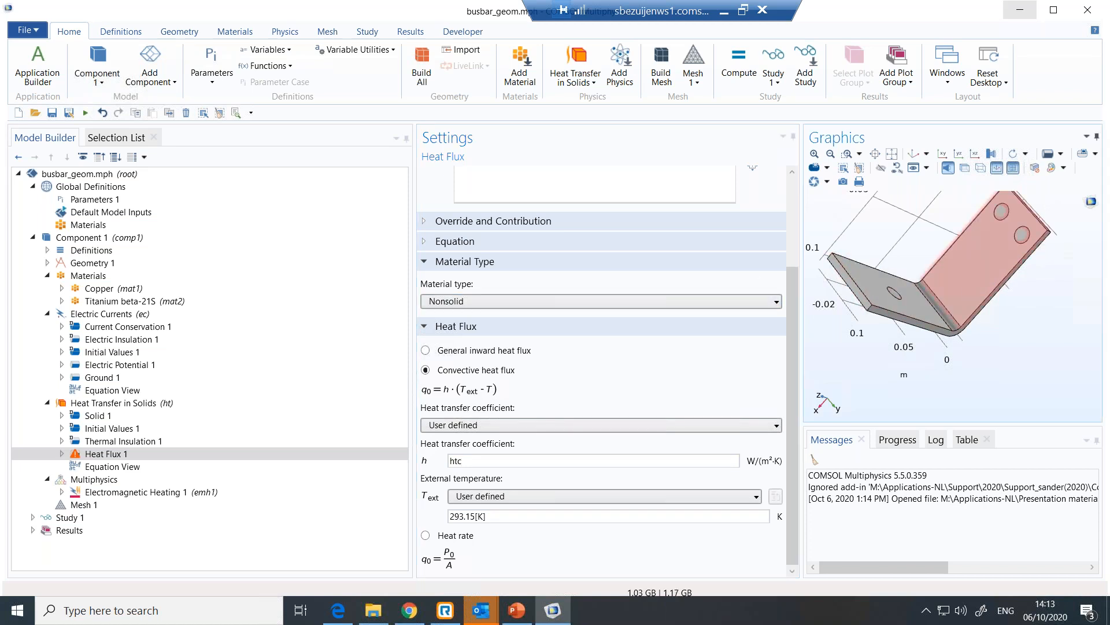
Apply the heat flux to all busbar boundaries except the end faces of the three bolts
click(967, 292)
drag(913, 321, 842, 299)
scroll(920, 274, up, 3)
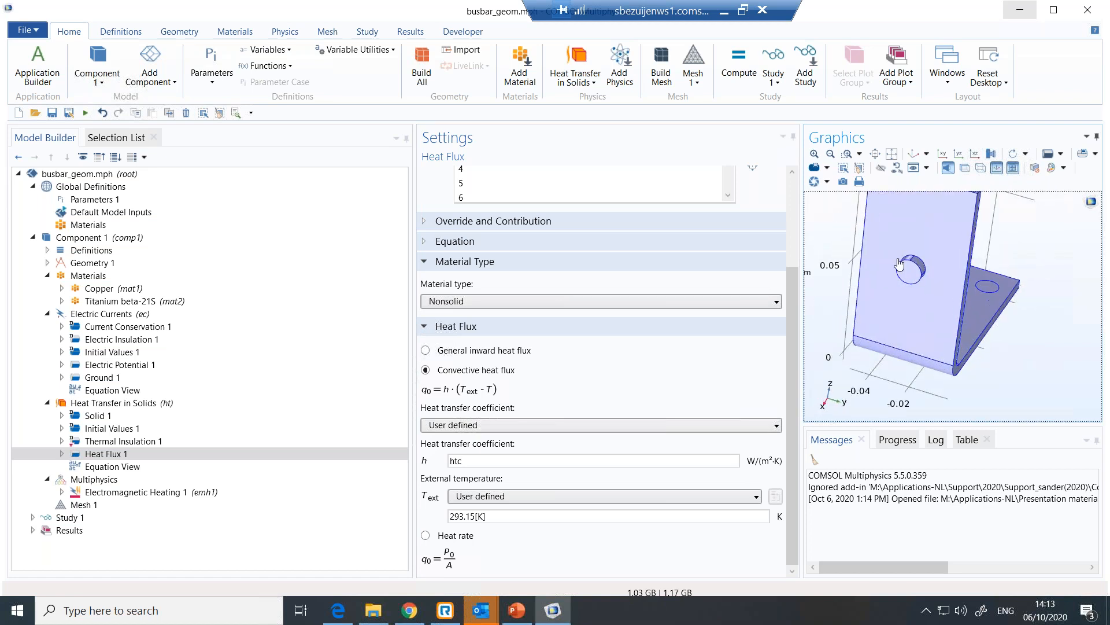
click(911, 271)
drag(955, 299, 1010, 308)
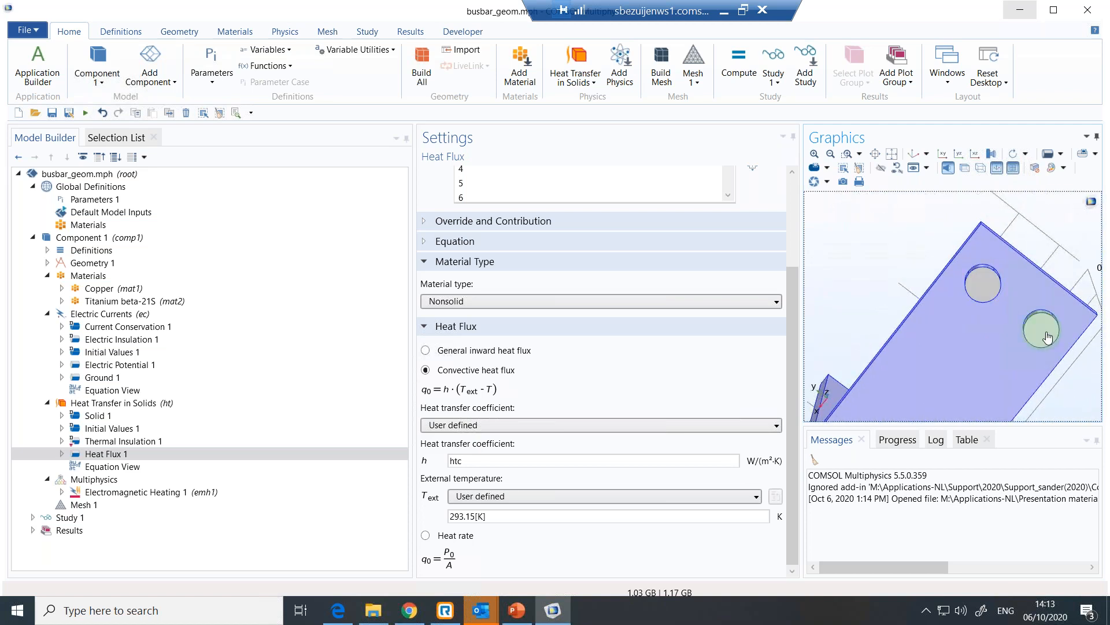
click(919, 157)
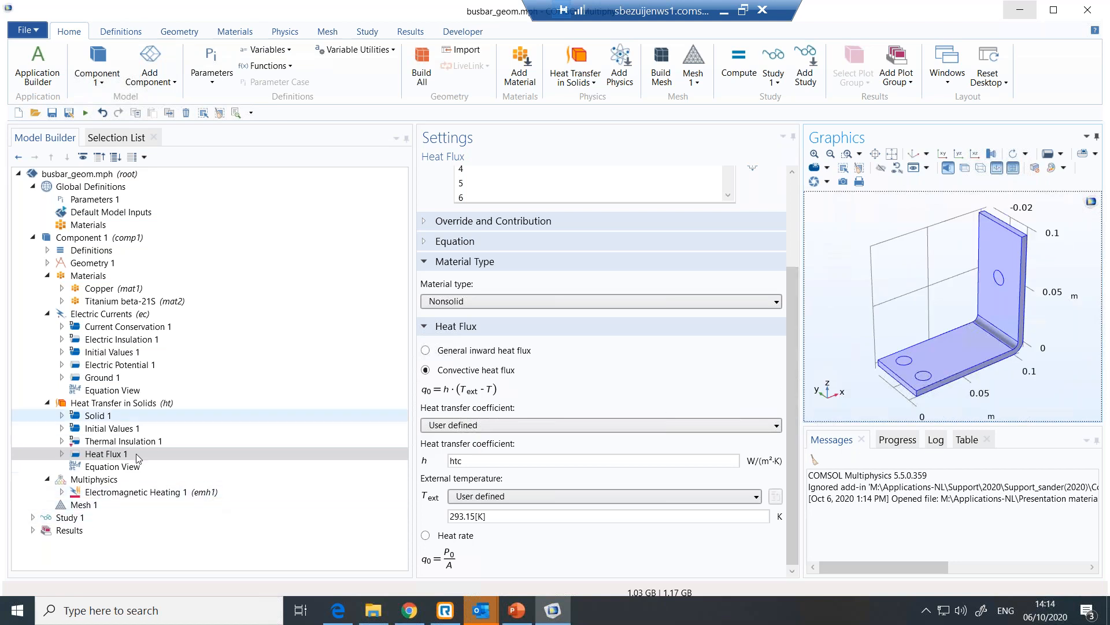
Examine the Electromagnetic Heating coupling's selections, equations and coupled interfaces
click(152, 495)
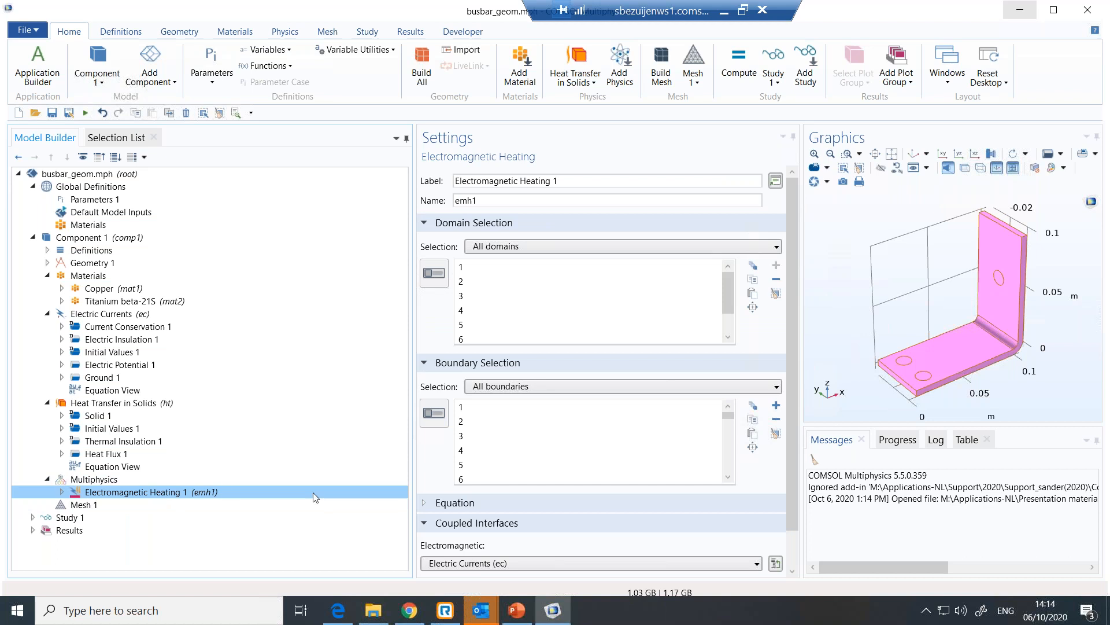
click(456, 502)
scroll(532, 467, down, 4)
scroll(533, 468, down, 1)
scroll(795, 409, down, 1)
scroll(798, 492, down, 3)
scroll(795, 451, up, 4)
drag(792, 421, 793, 509)
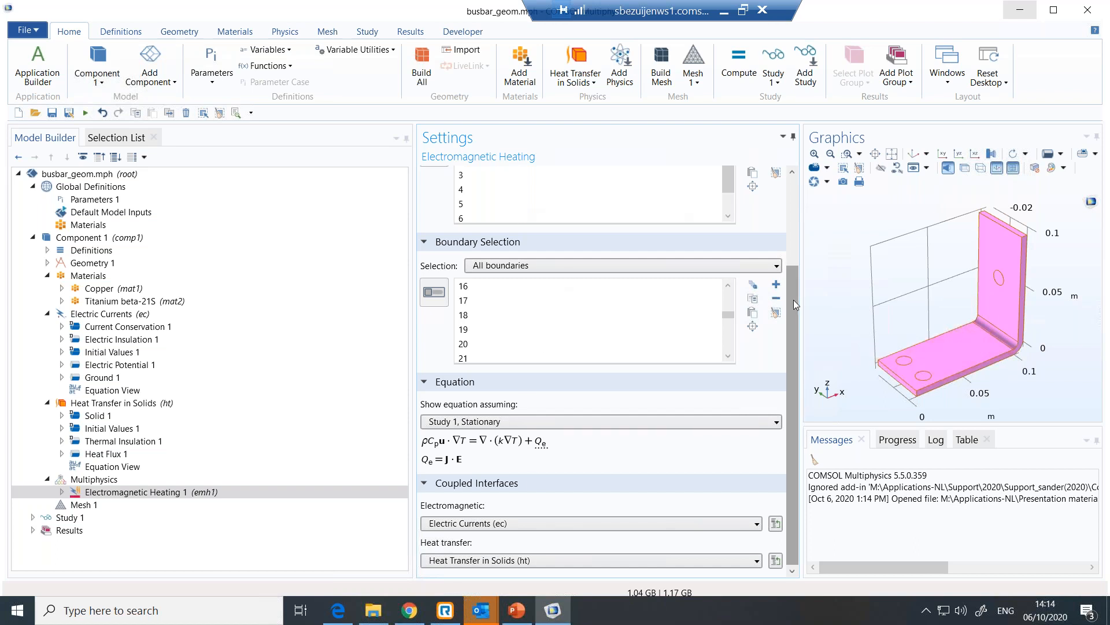
click(796, 214)
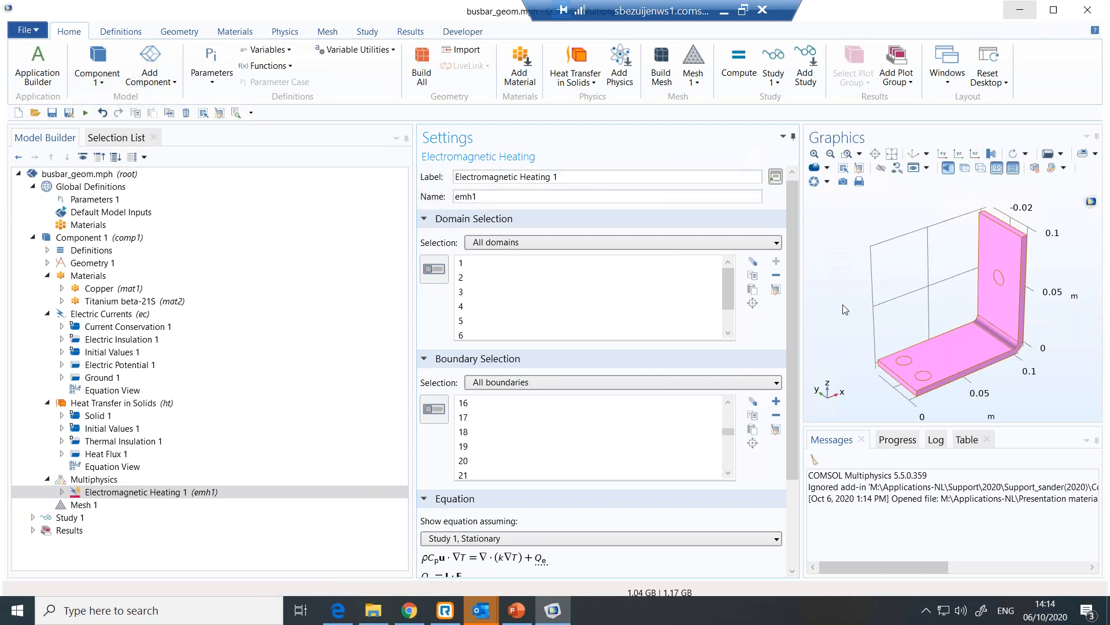
scroll(786, 407, down, 2)
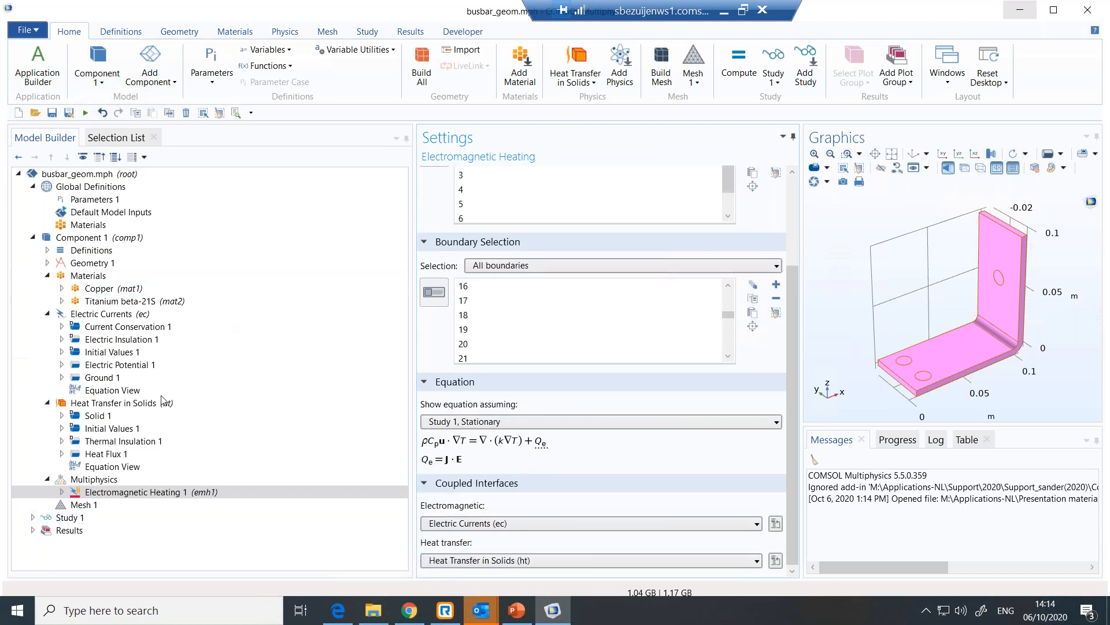
Build the physics-controlled mesh with Normal element size
click(105, 505)
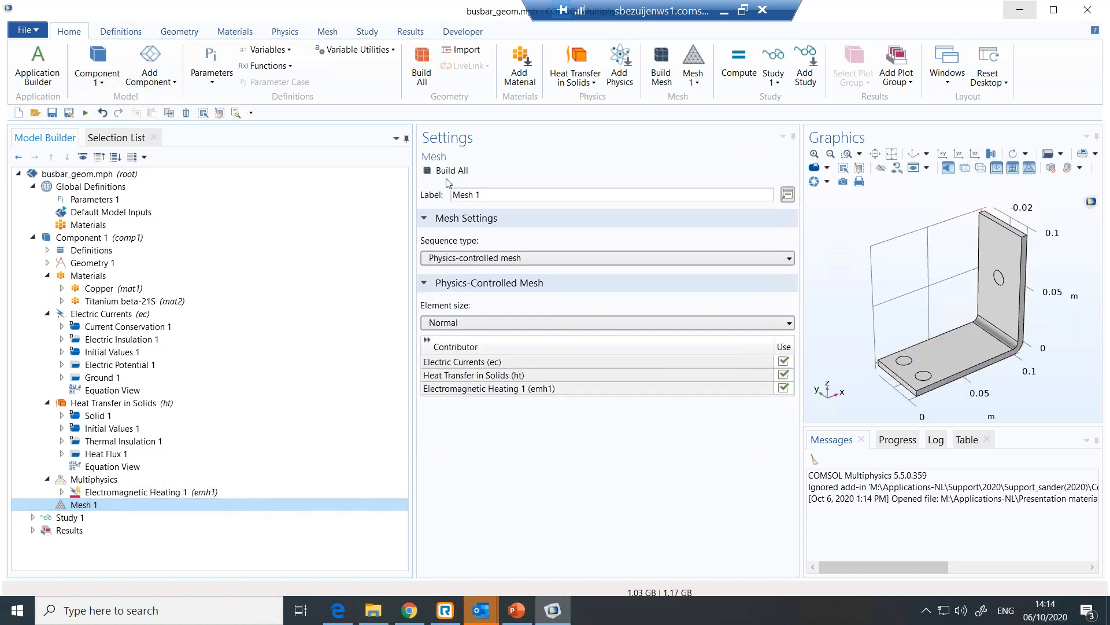
click(451, 171)
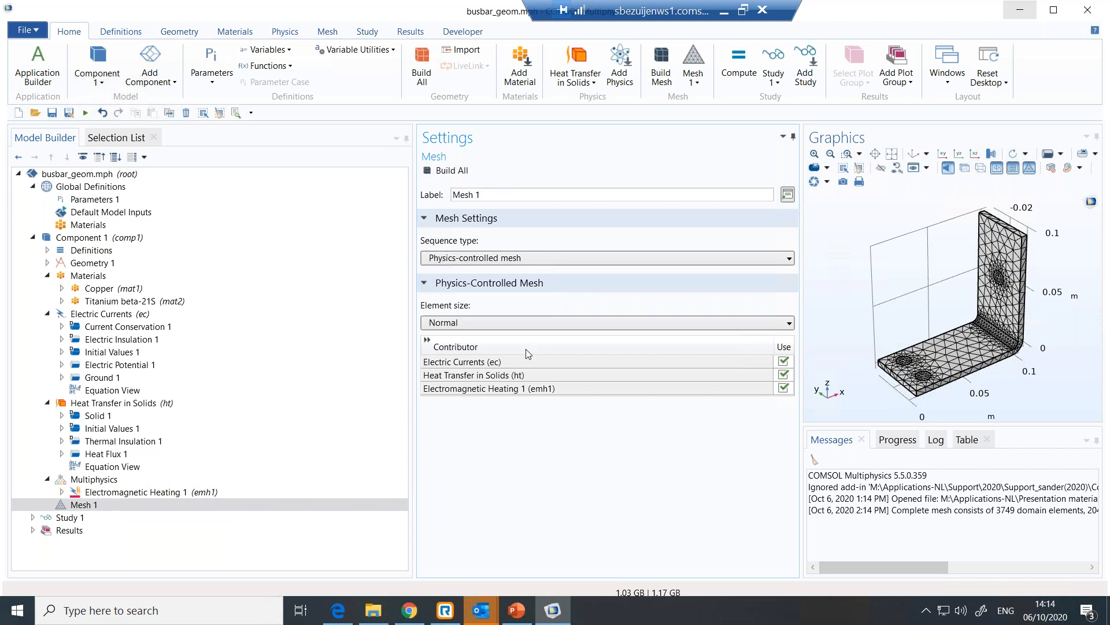
Try the mesh with Finer and Coarser element sizes, building each one
click(530, 326)
click(495, 366)
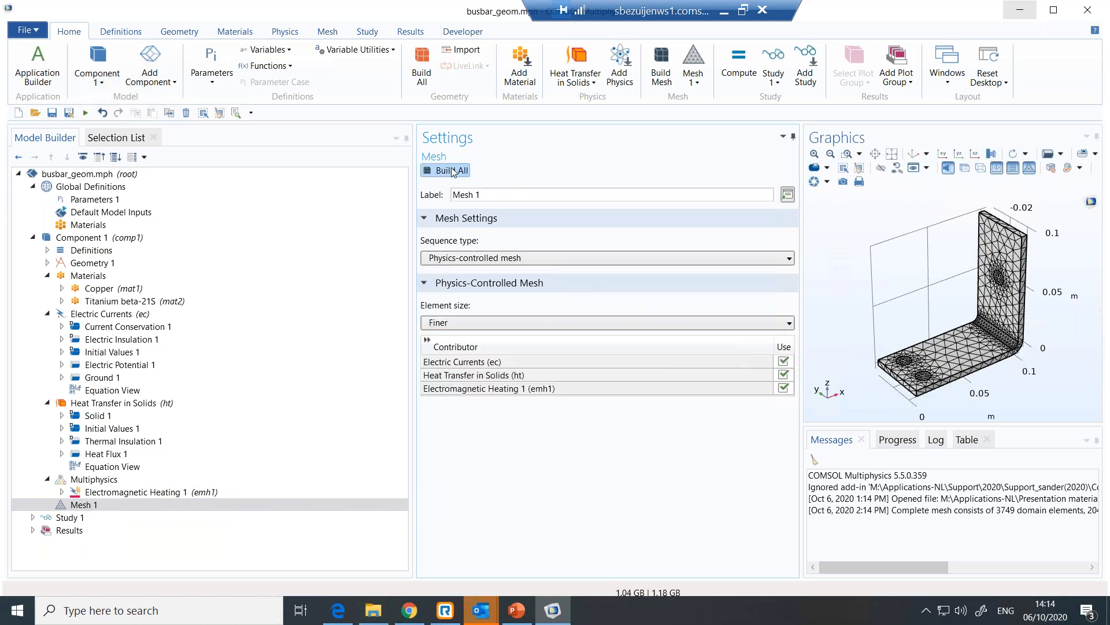
click(493, 327)
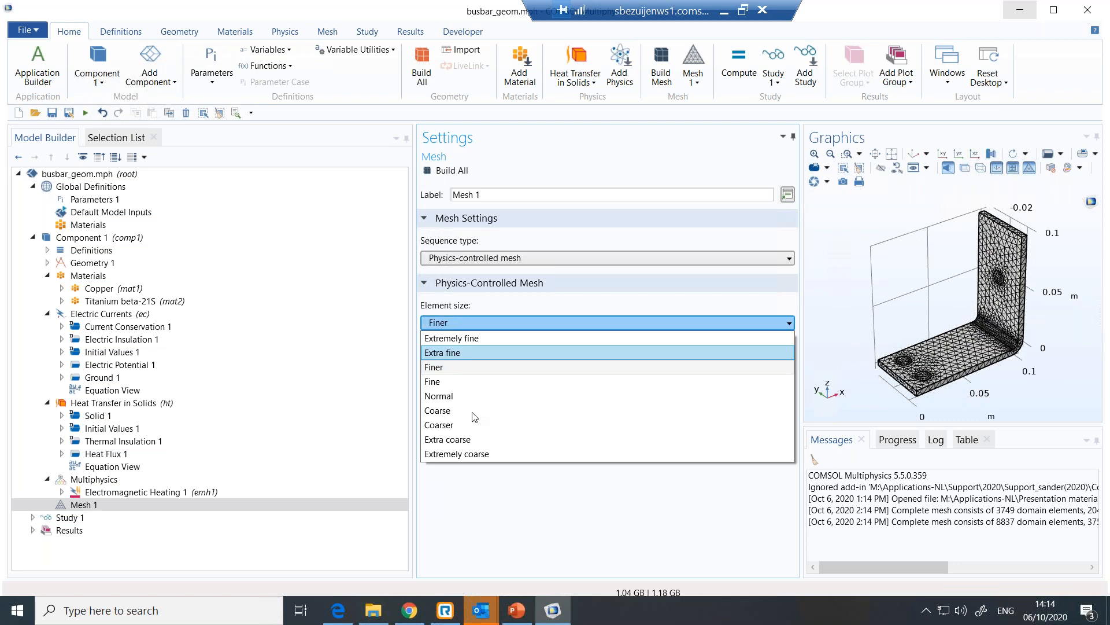
click(467, 426)
click(455, 169)
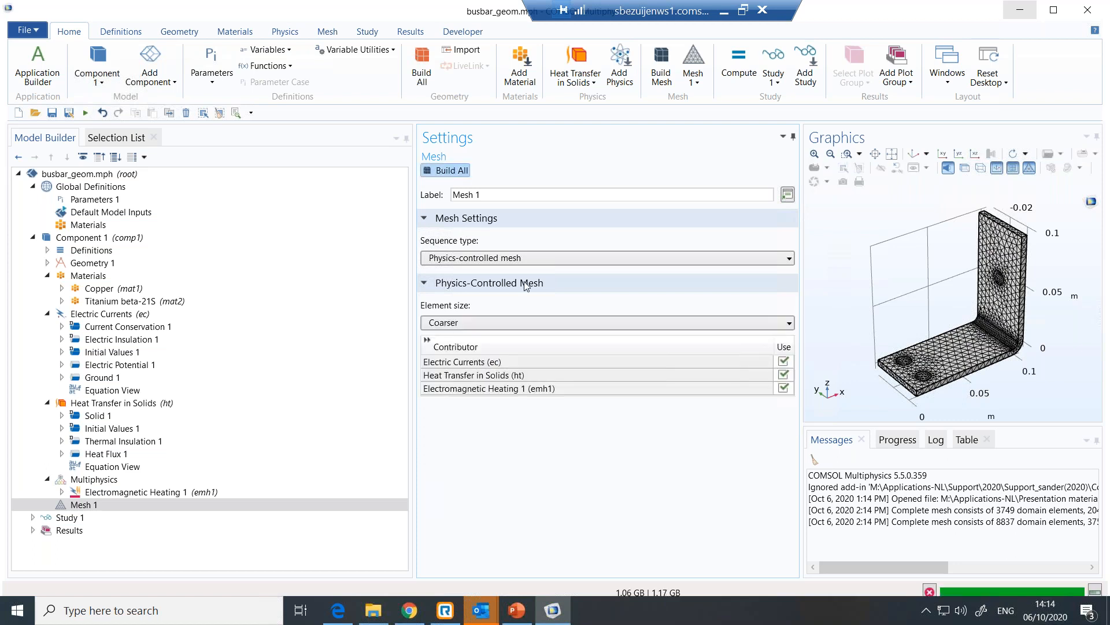
Set the mesh element size back to Normal and rebuild the mesh
click(484, 322)
click(457, 395)
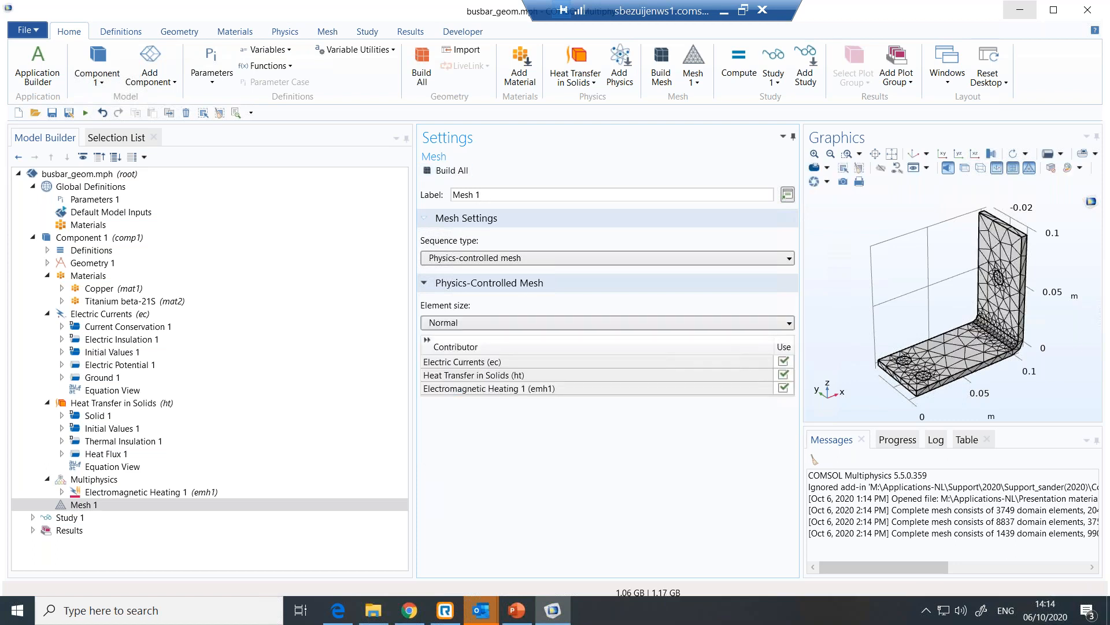
click(456, 171)
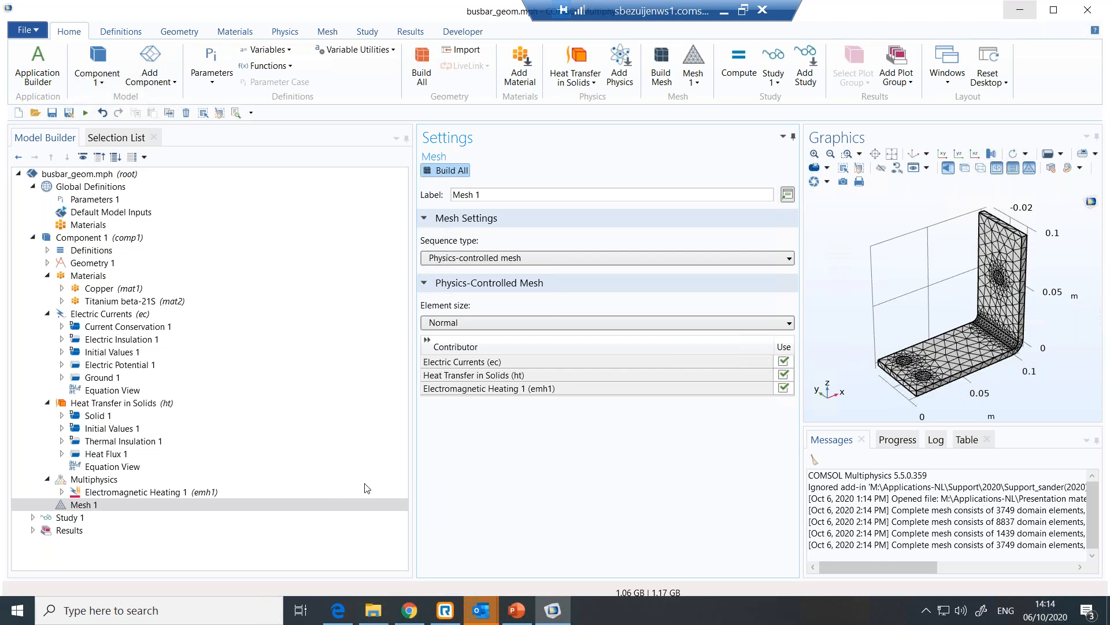
Compute the Stationary step of Study 1 for the coupled electric and thermal physics
click(33, 517)
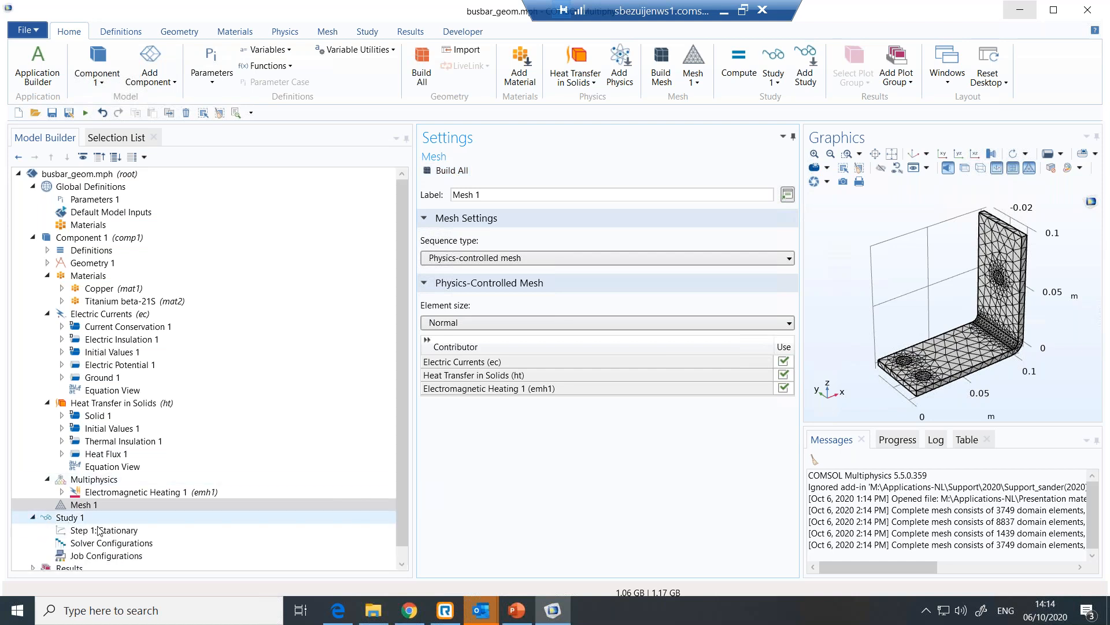
click(98, 532)
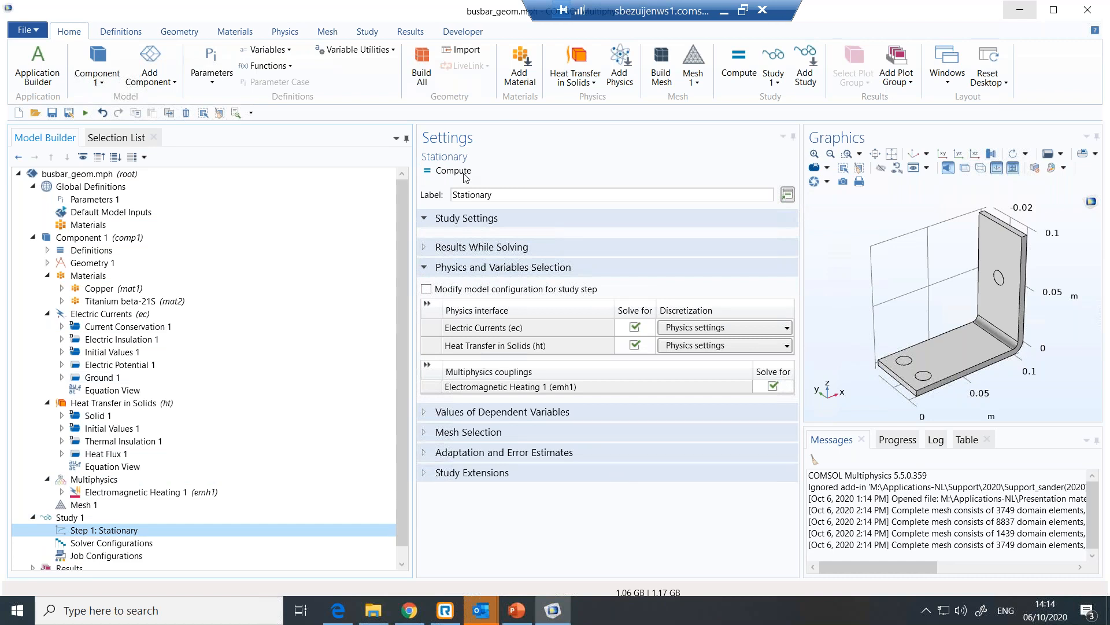
click(454, 170)
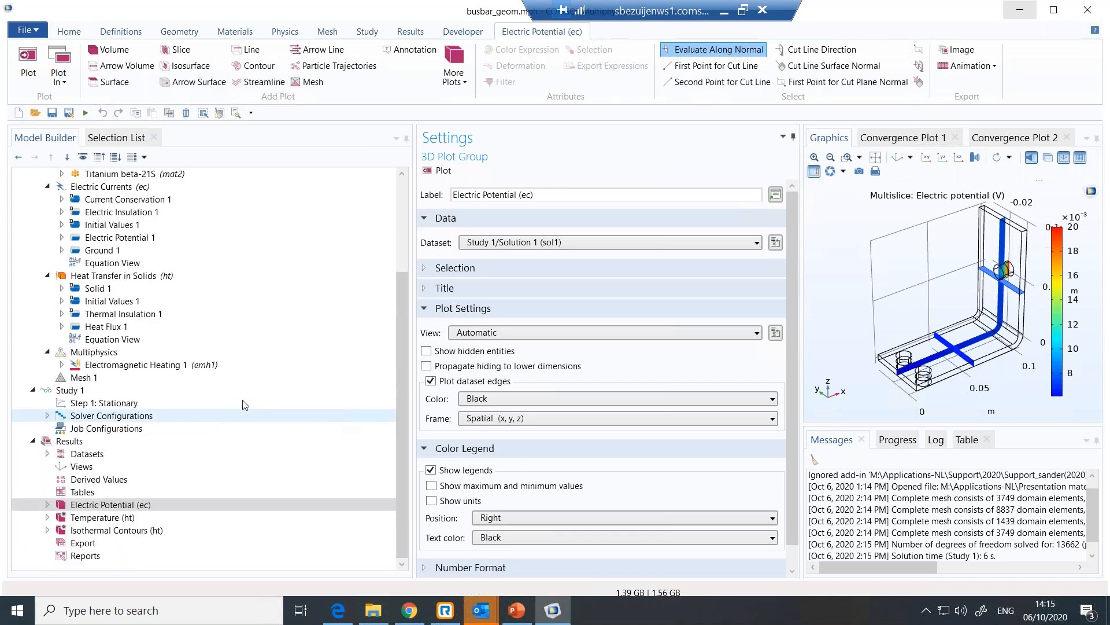
Review the settings of Study 1 and its Stationary step, and examine the Electric Potential plot of the busbar
click(242, 403)
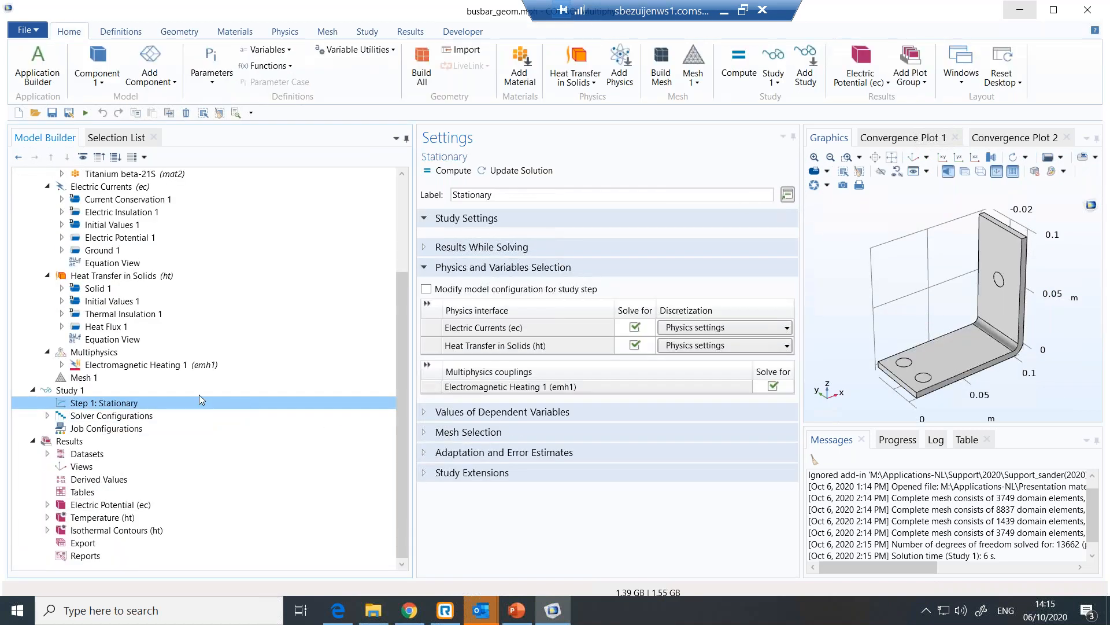
click(202, 393)
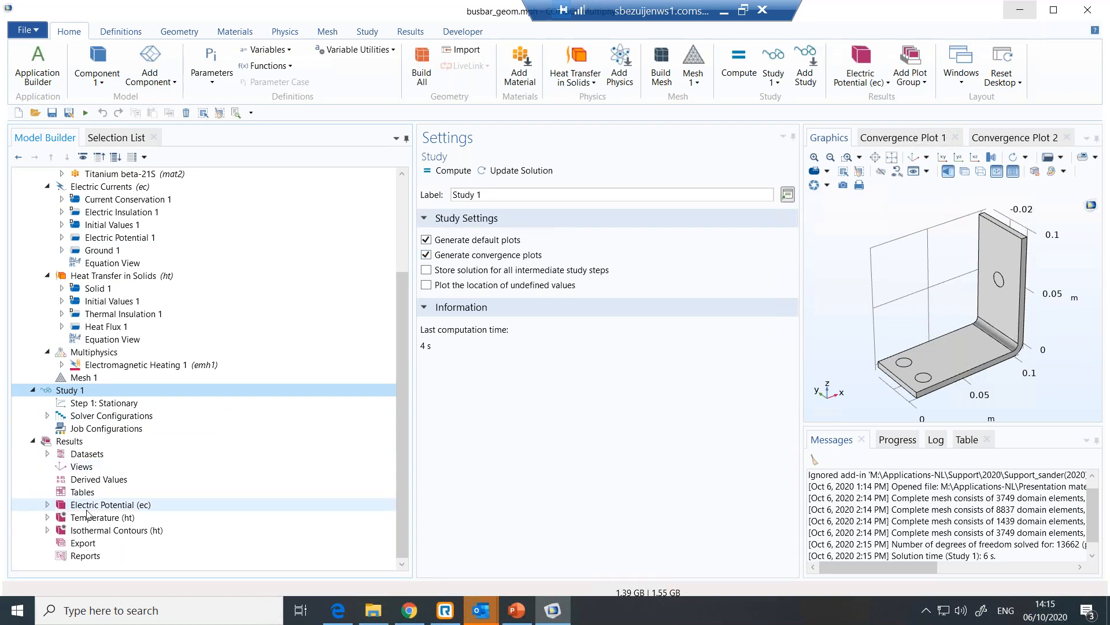
click(110, 505)
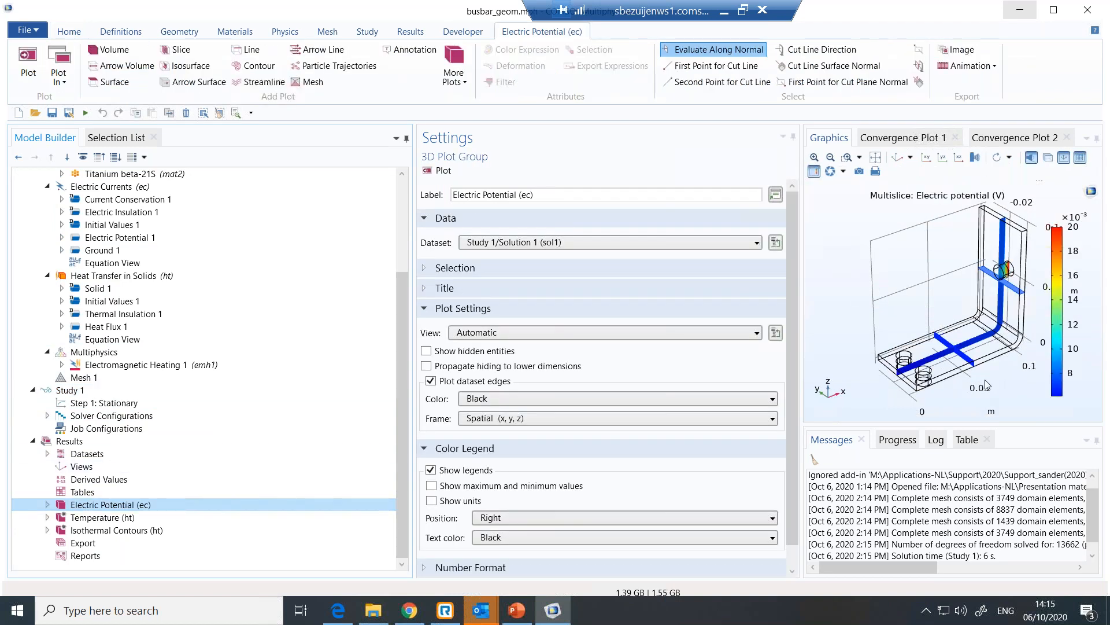
drag(972, 370, 971, 363)
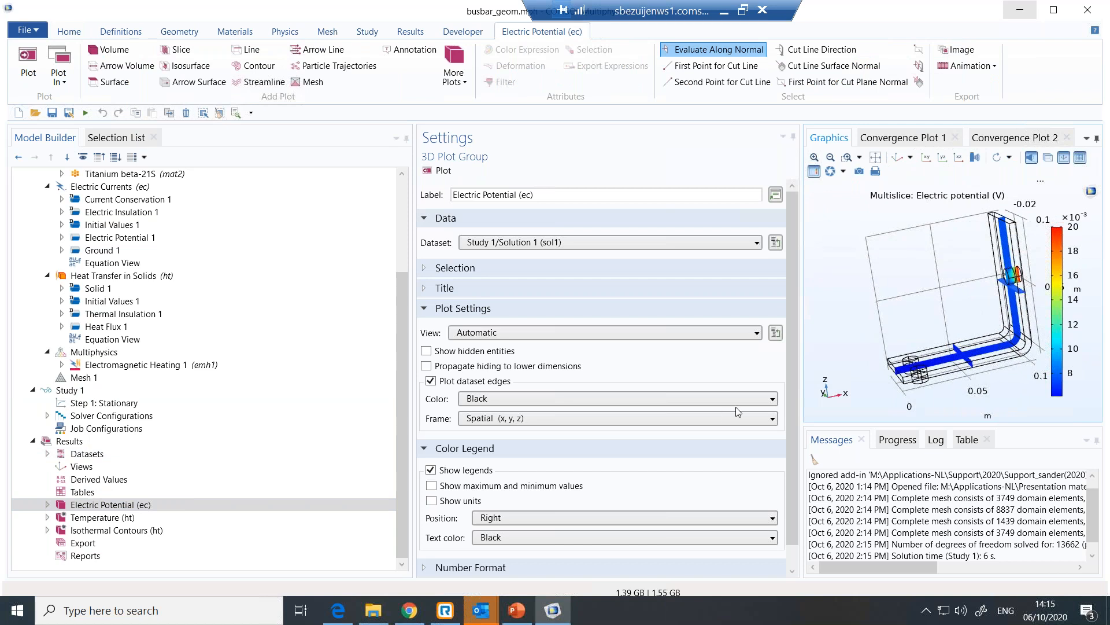
Examine the Temperature plot and the Isothermal Contours around the busbar's bolts
click(119, 520)
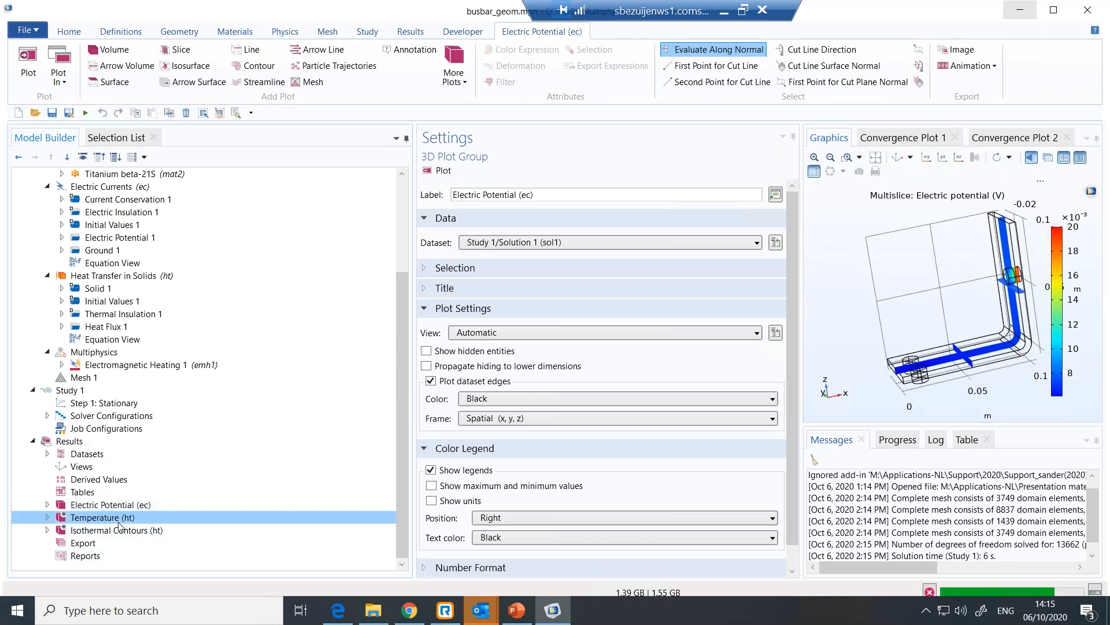
drag(987, 371, 971, 347)
click(153, 533)
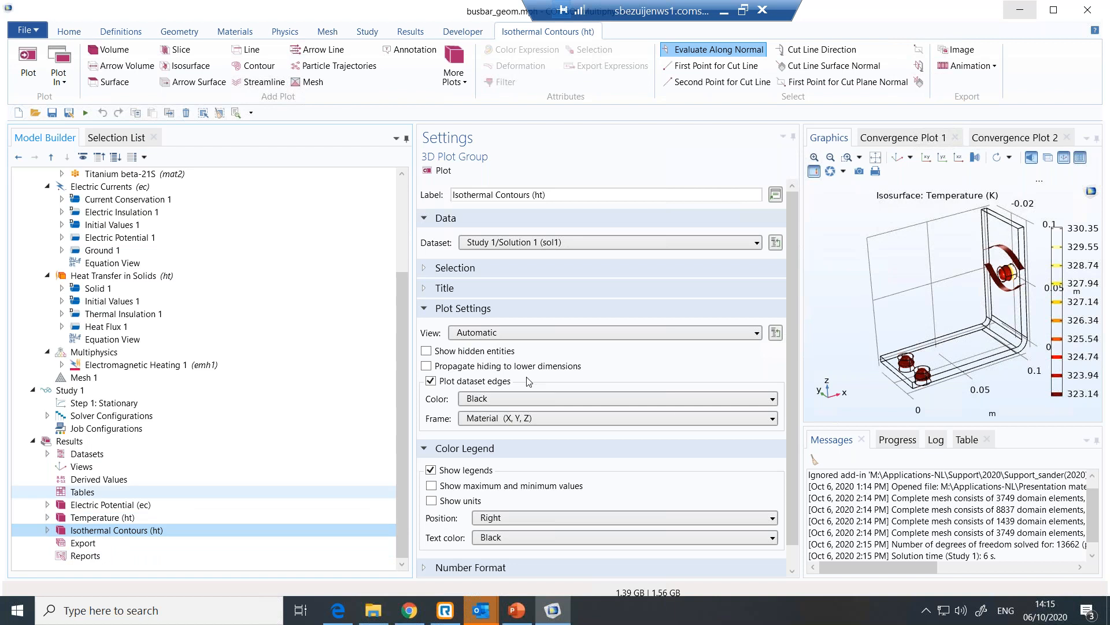
scroll(985, 336, up, 3)
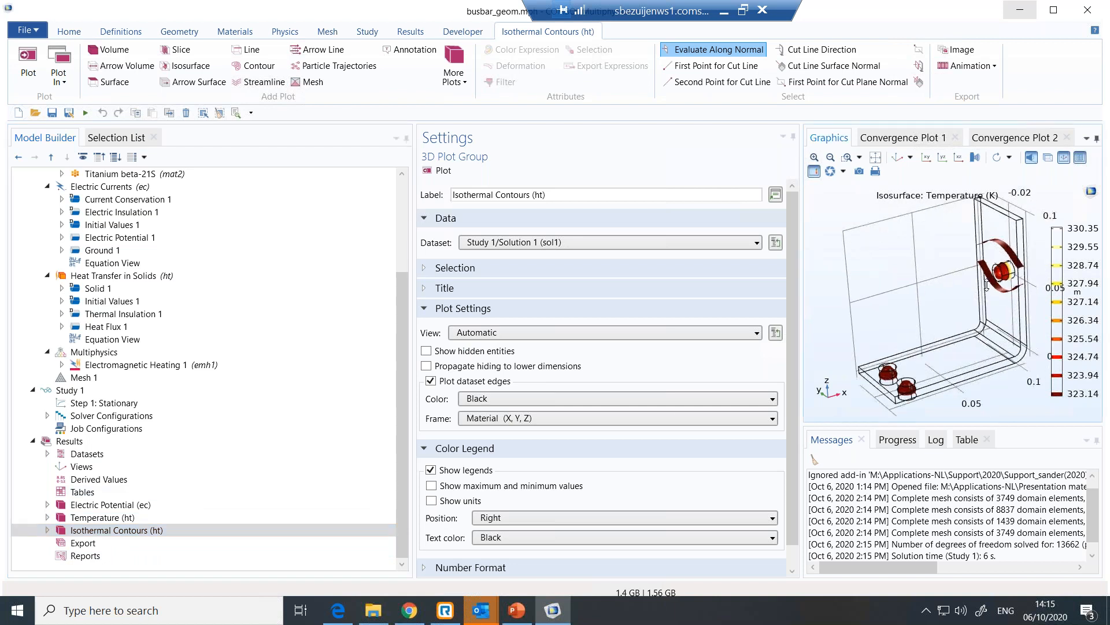
drag(984, 335, 1009, 297)
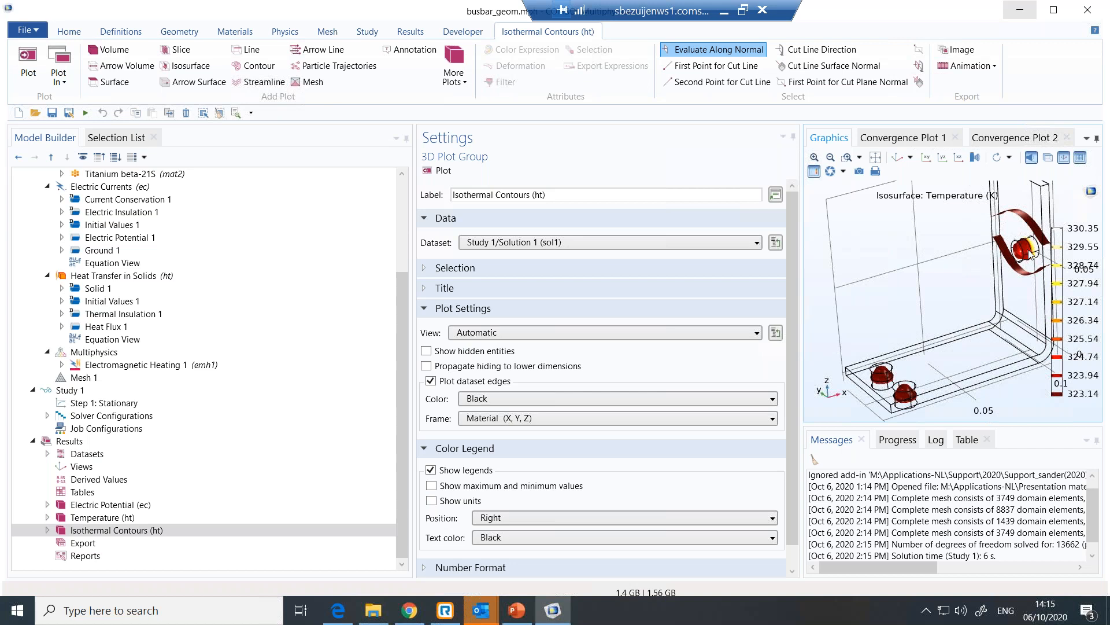
drag(1030, 252, 1067, 263)
middle_drag(1068, 262, 813, 358)
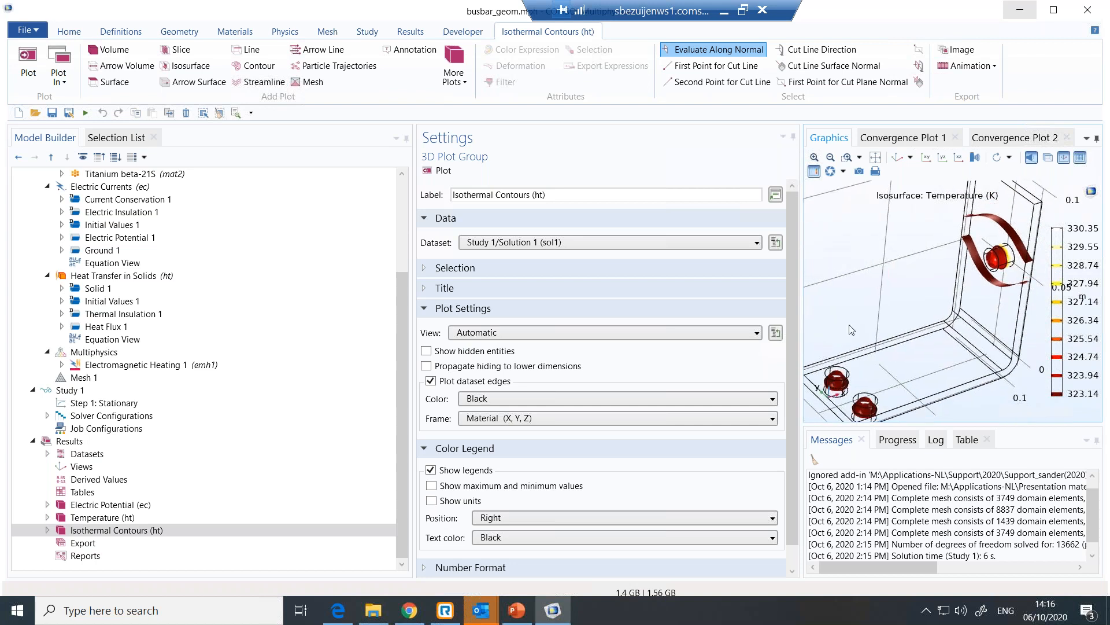
Enable a manual color range for the Surface of the Temperature plot and set its maximum to 323.5
click(94, 517)
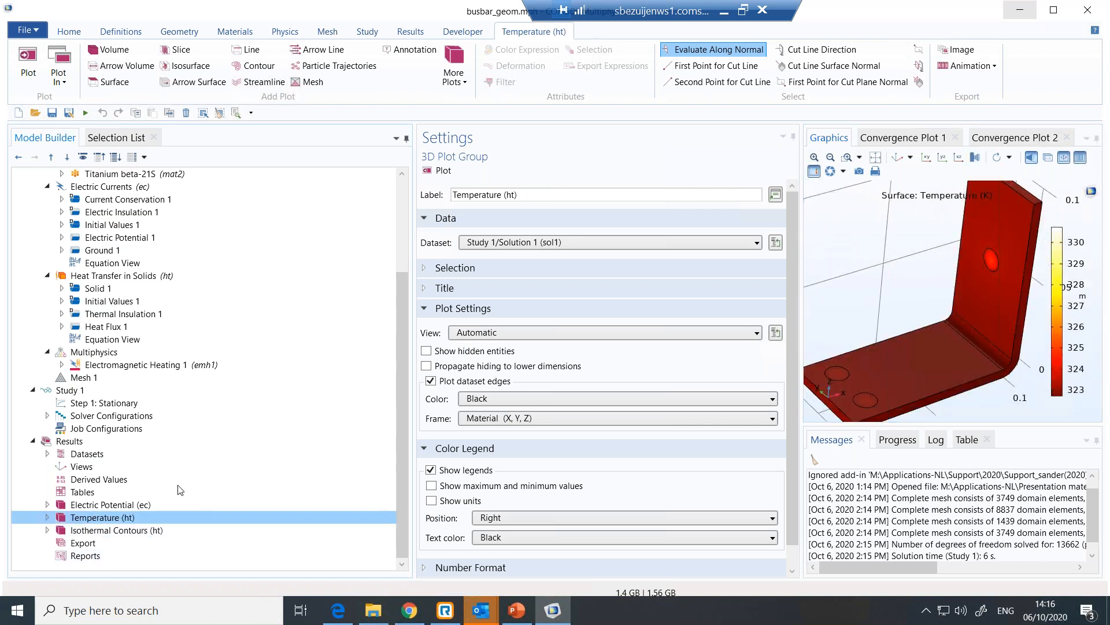
scroll(951, 342, down, 5)
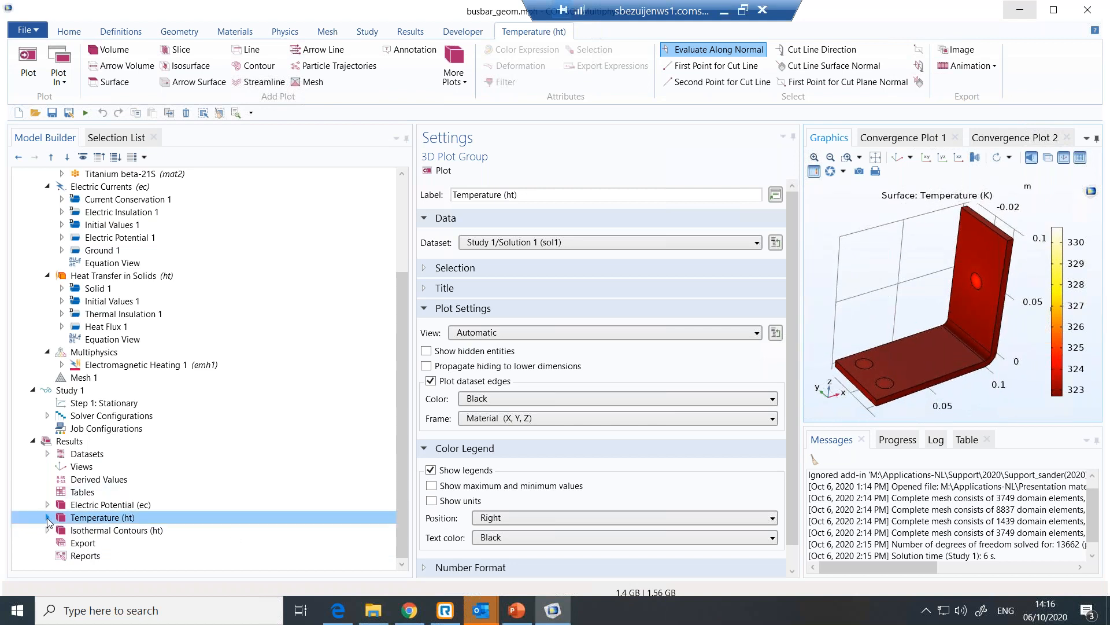
double_click(97, 517)
click(106, 530)
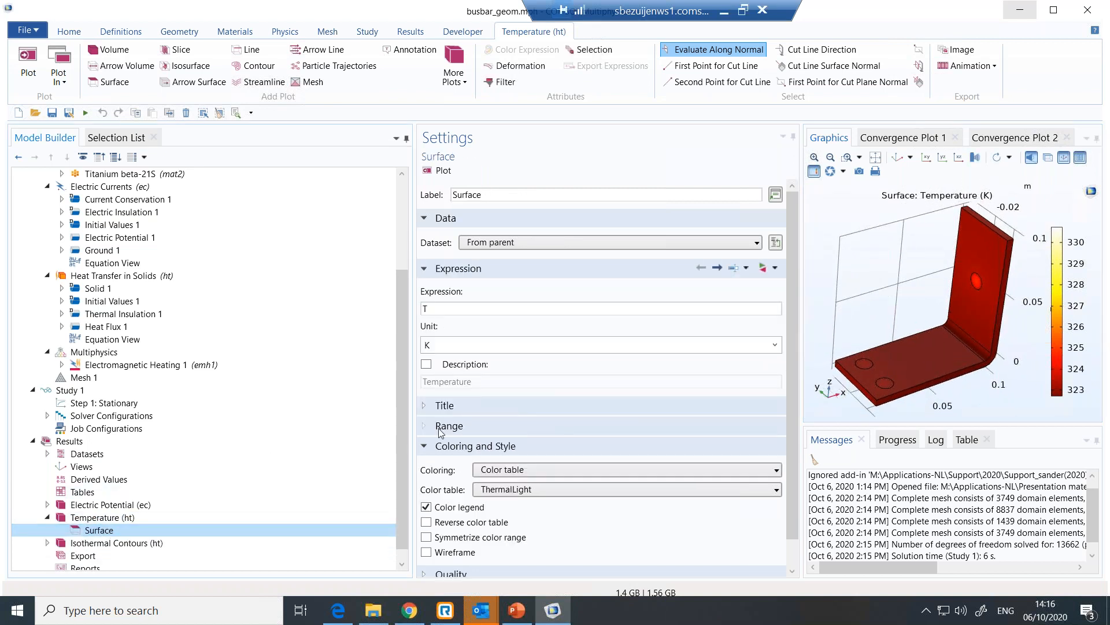
click(507, 485)
click(431, 447)
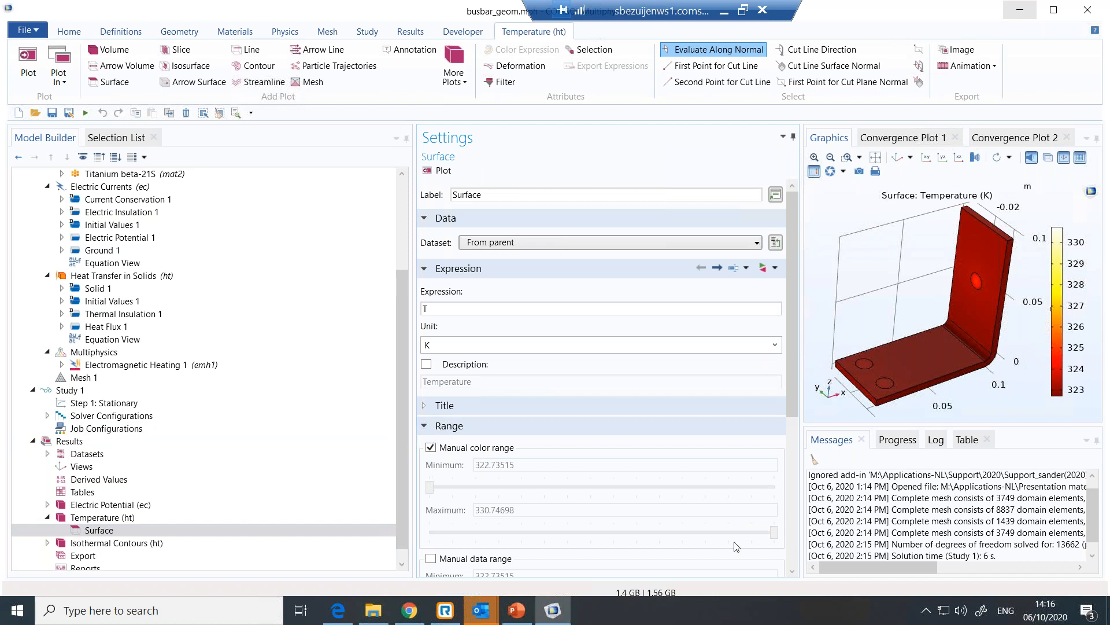
drag(761, 536, 453, 522)
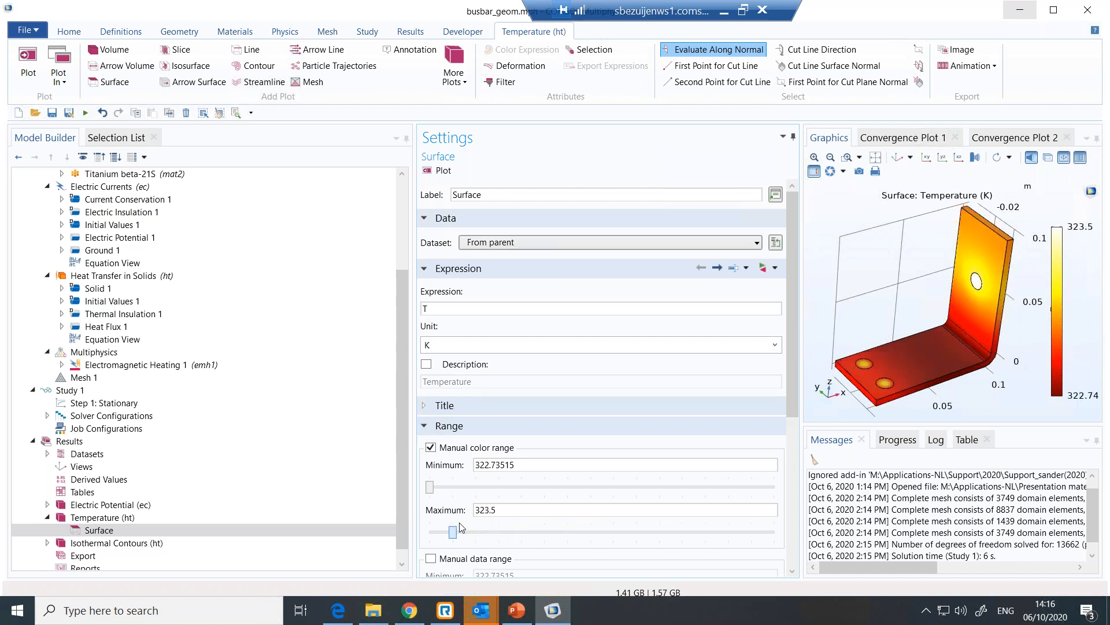
drag(956, 359, 993, 311)
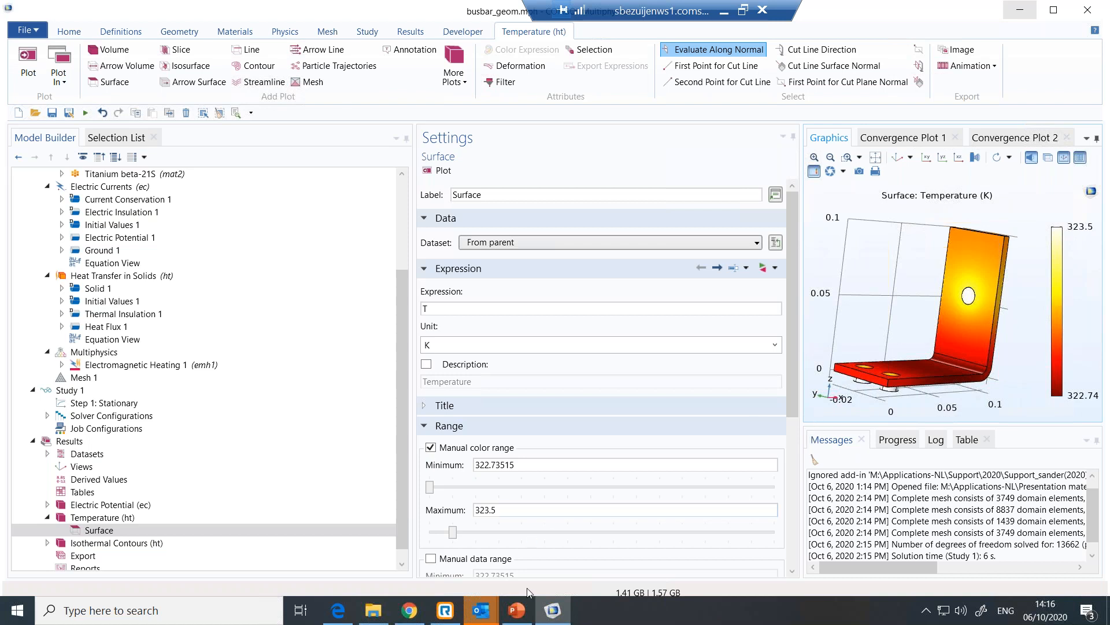
Switch to the PowerPoint presentation and start the slide show from the Further Resources to Get Started slide
mouse_move(520, 611)
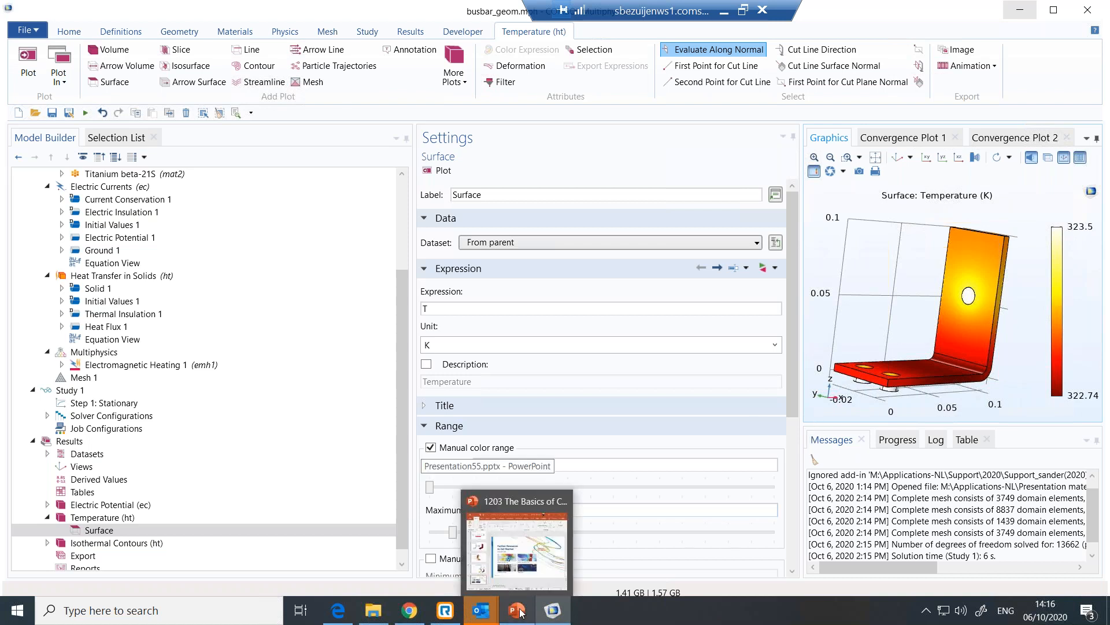
click(517, 543)
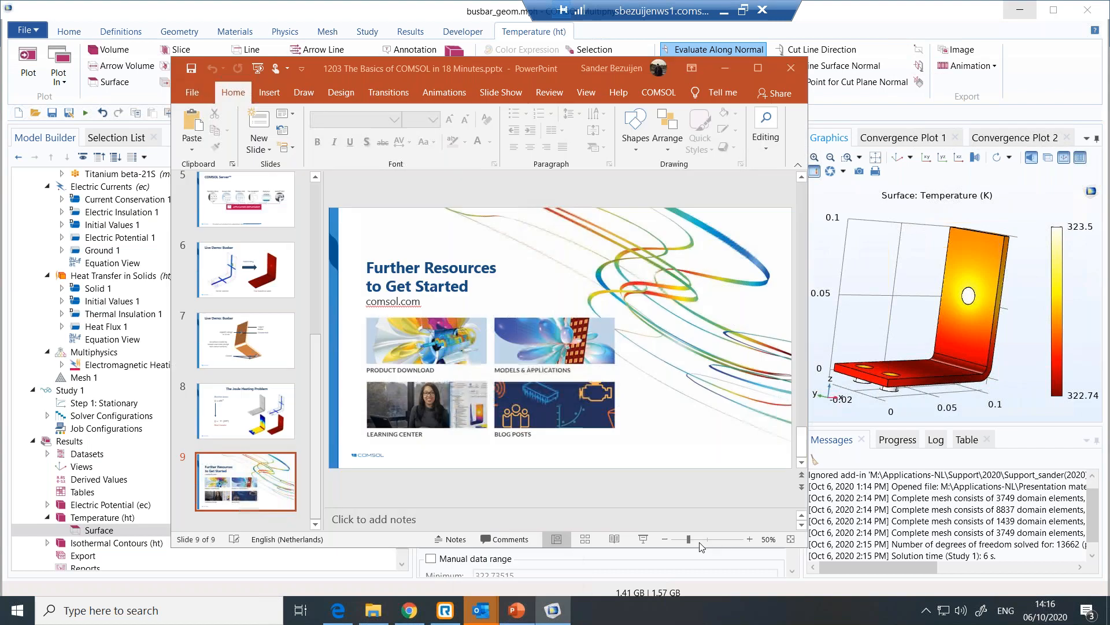
click(642, 543)
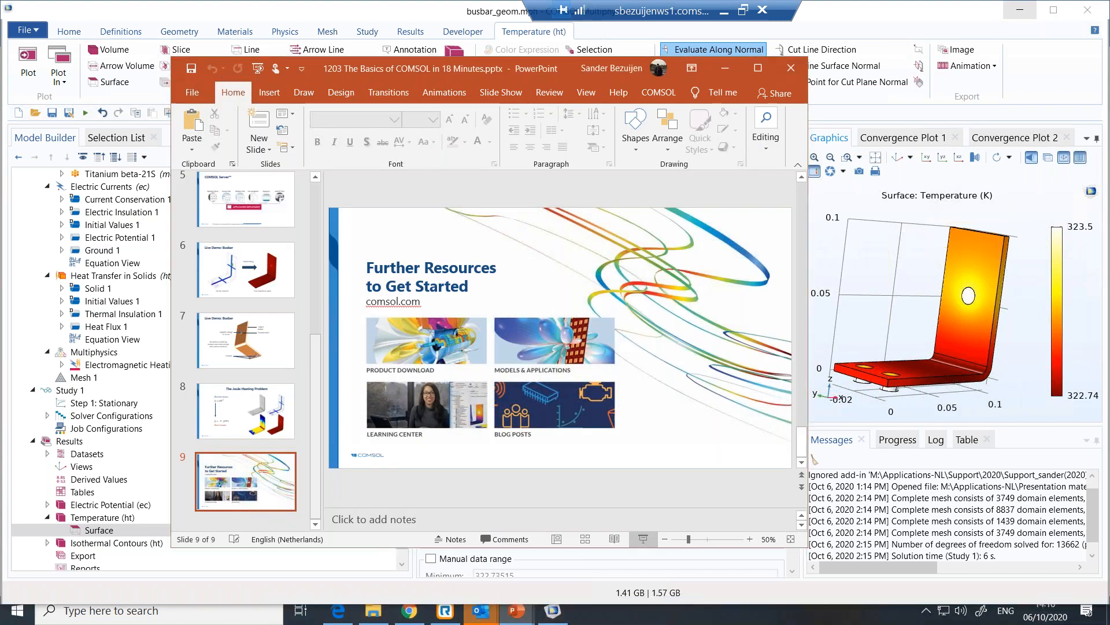